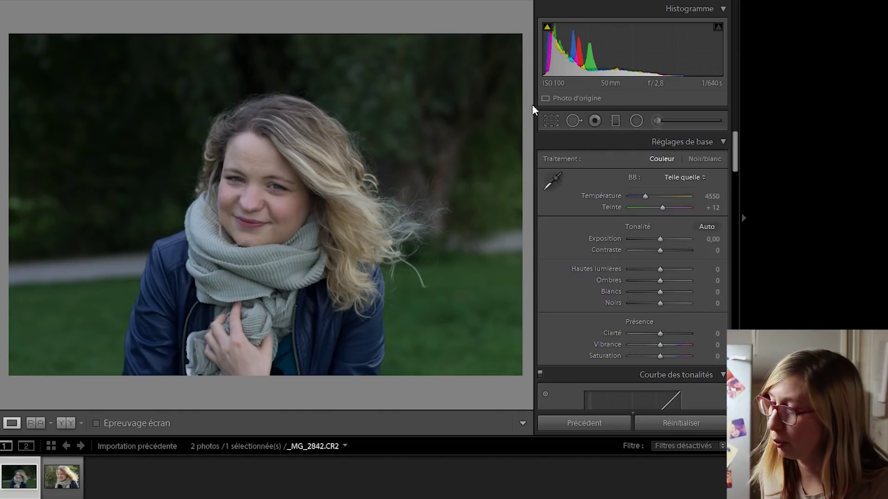
Shrink the crop from the top-left corner with the aspect locked to Original
click(552, 121)
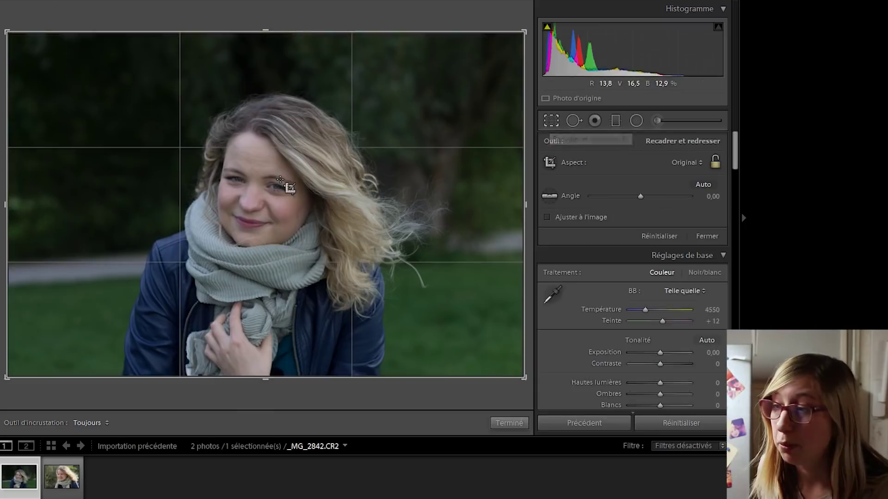
drag(11, 34, 11, 40)
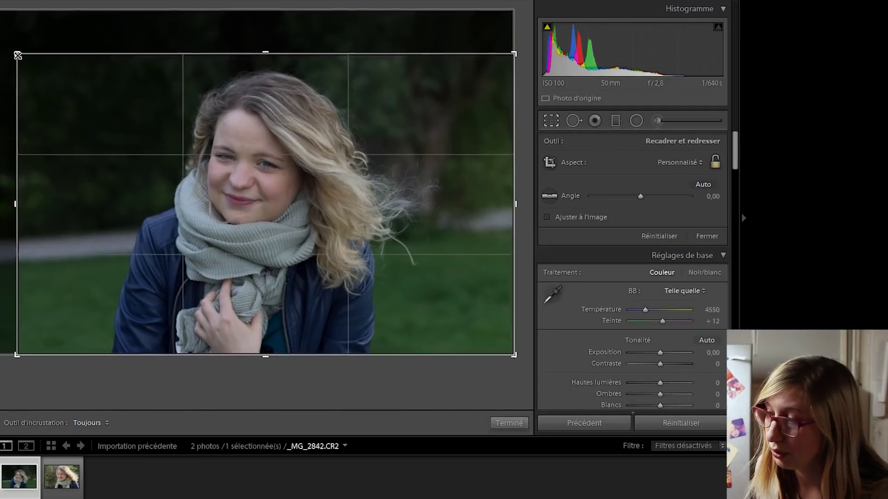
key(ctrl+alt+r)
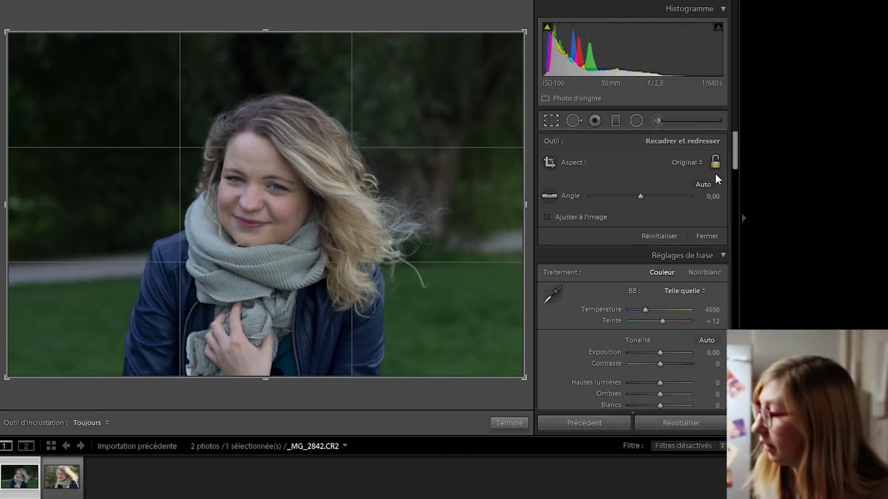
click(714, 163)
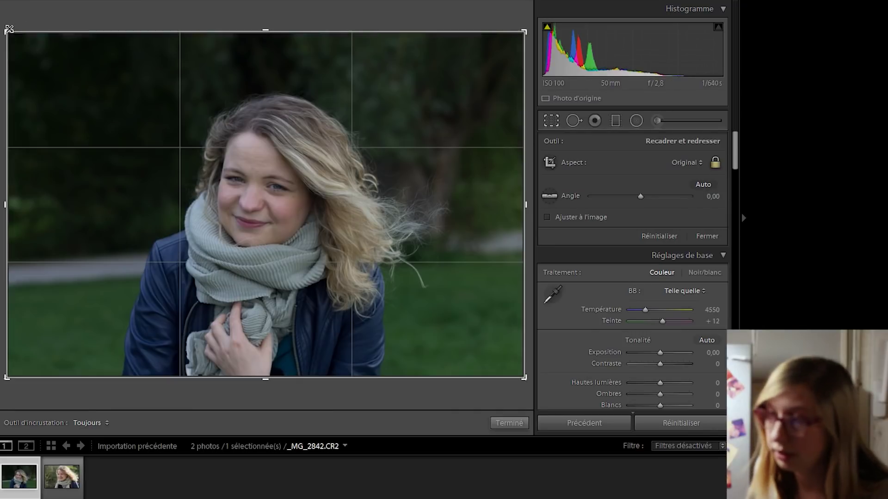
drag(13, 30, 38, 58)
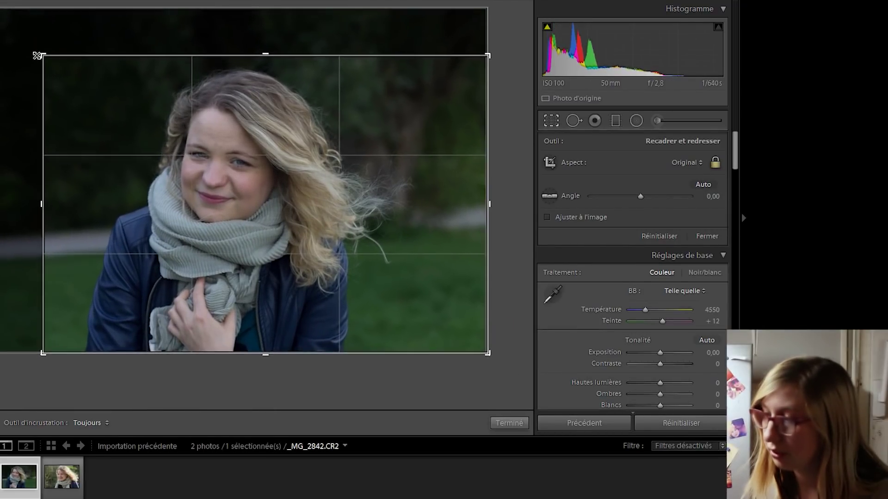
Shift the photo right within the tighter crop and apply it
drag(273, 200, 316, 212)
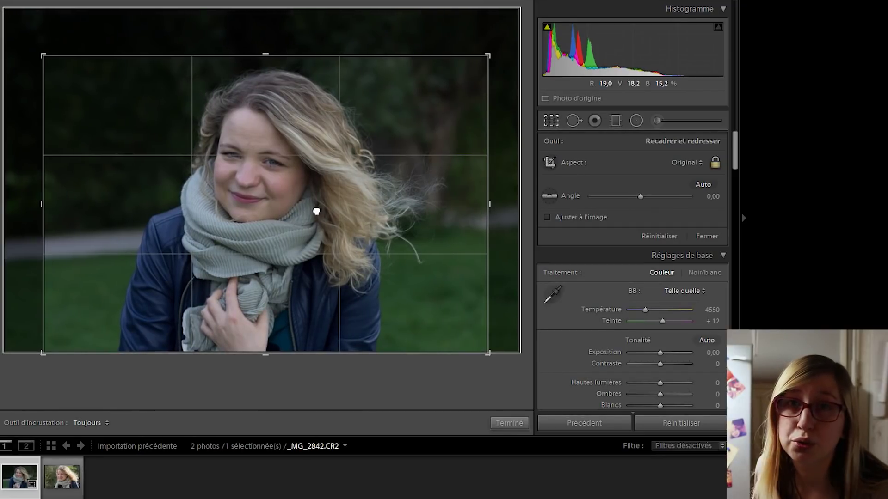
drag(316, 211, 317, 211)
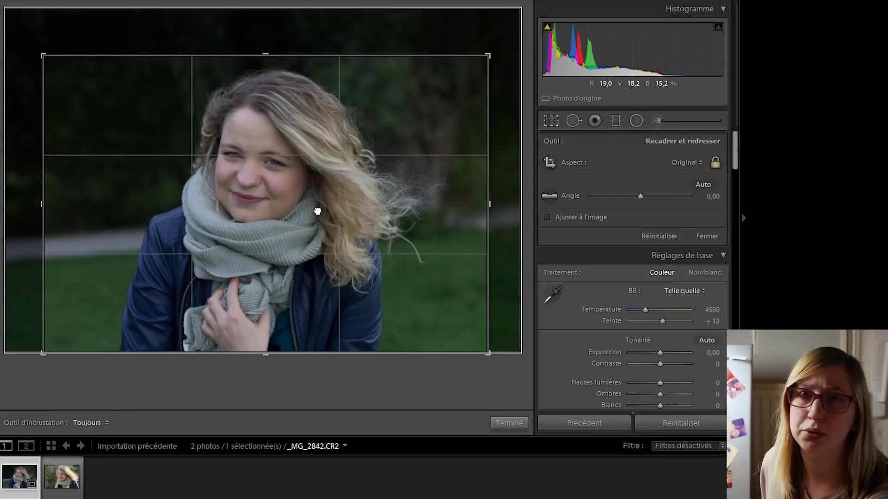
drag(317, 212, 303, 214)
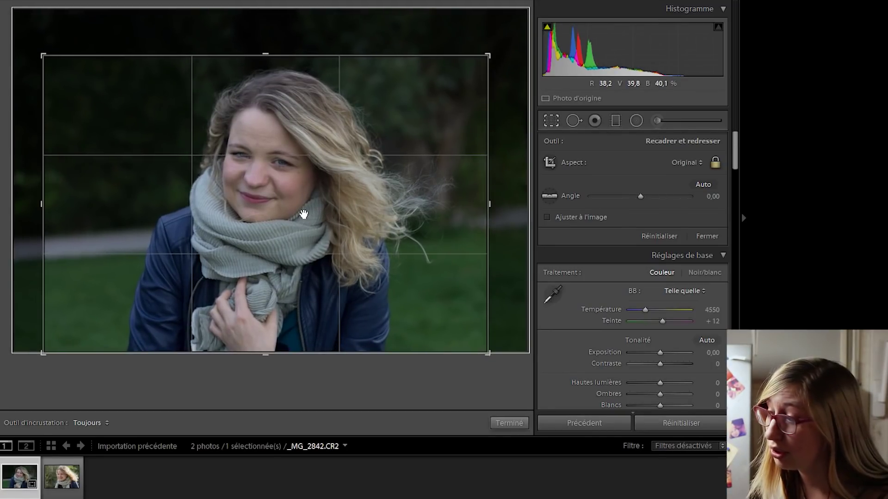
key(Return)
scroll(558, 263, down, 3)
scroll(558, 263, down, 3)
scroll(558, 262, down, 3)
scroll(557, 262, down, 3)
Enable chromatic aberration removal and the Canon EF 50mm f/1.8 II profile, comparing on/off
scroll(558, 262, down, 3)
click(546, 236)
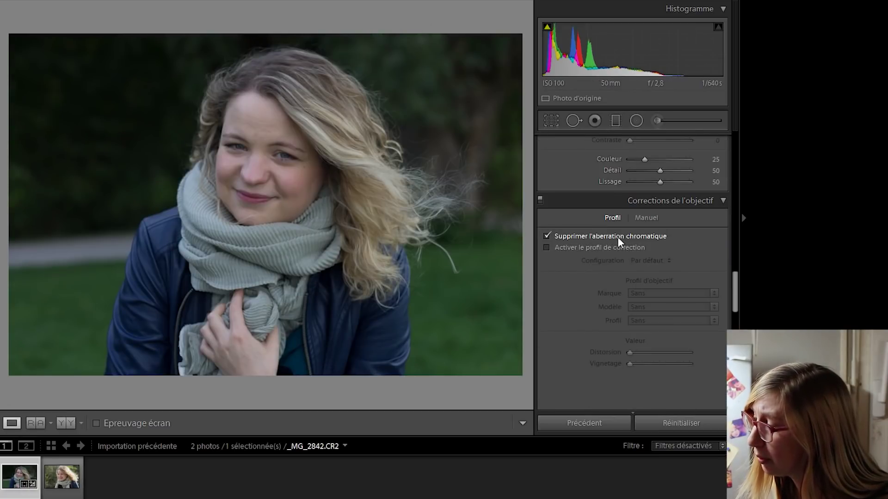
click(546, 248)
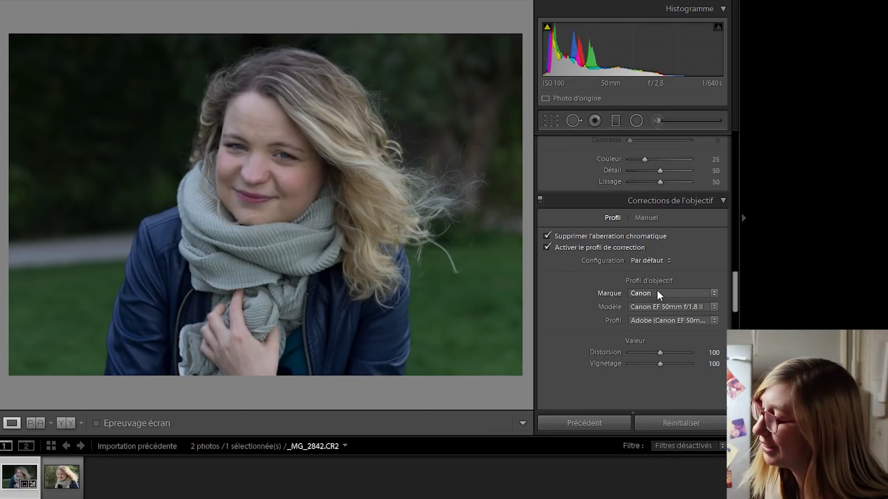
click(539, 200)
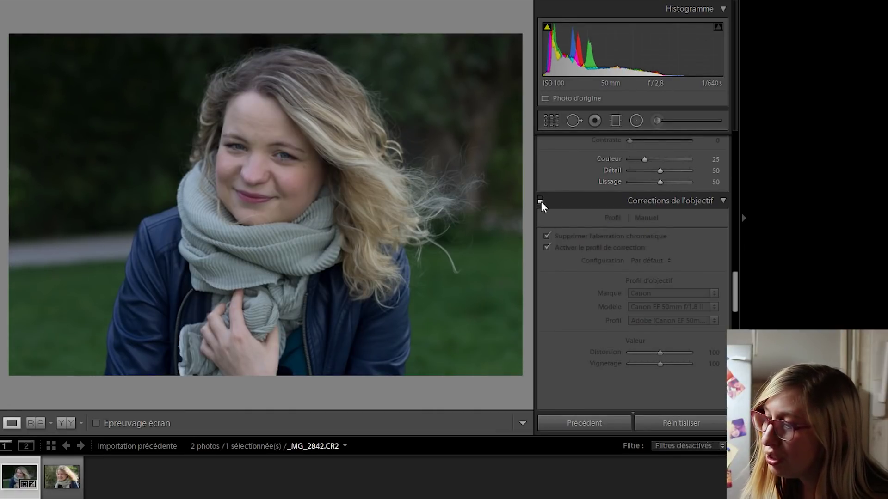
click(540, 201)
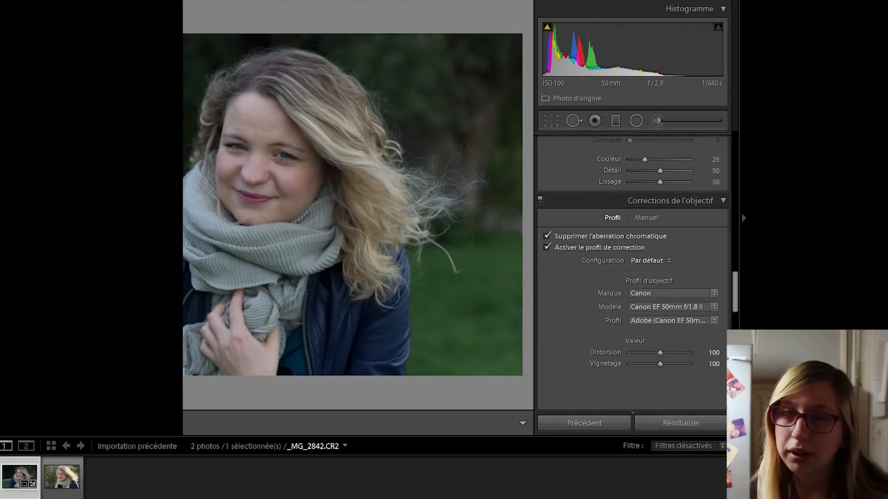
key(F7)
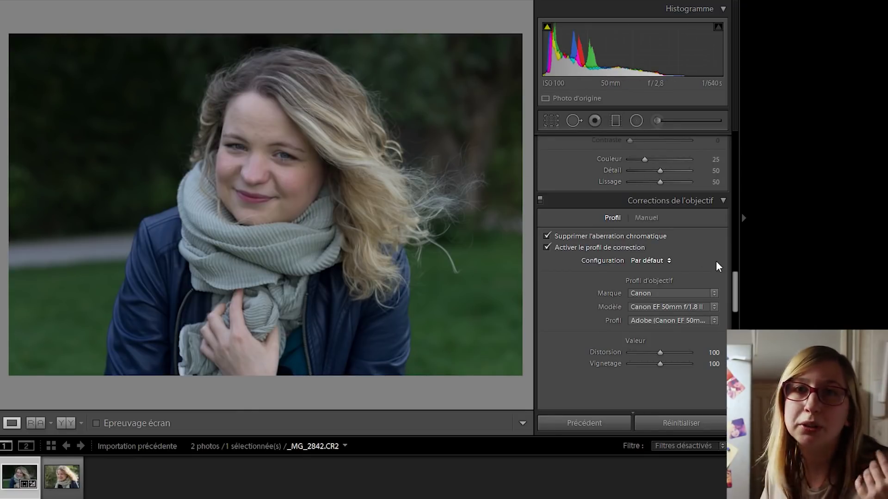
scroll(646, 201, up, 10)
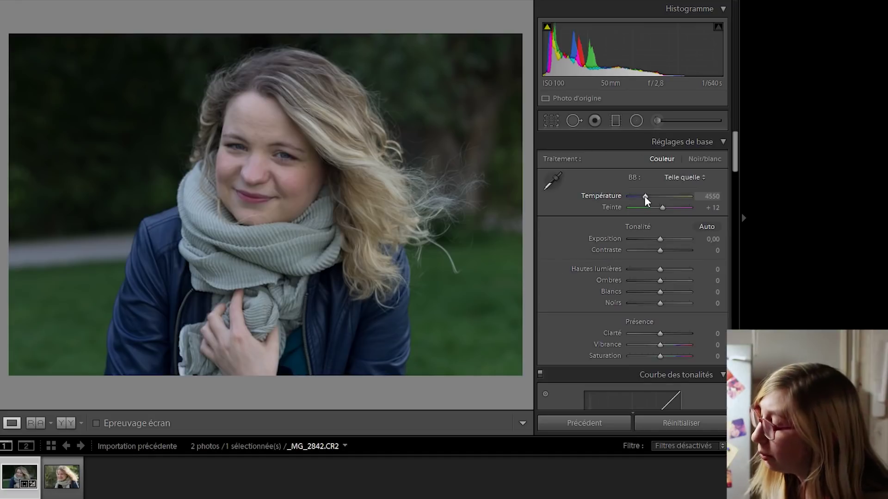
Set temperature 5267, tint +19, exposure +0,55, contrast +19, shadows +29 and whites +17
drag(645, 197, 650, 198)
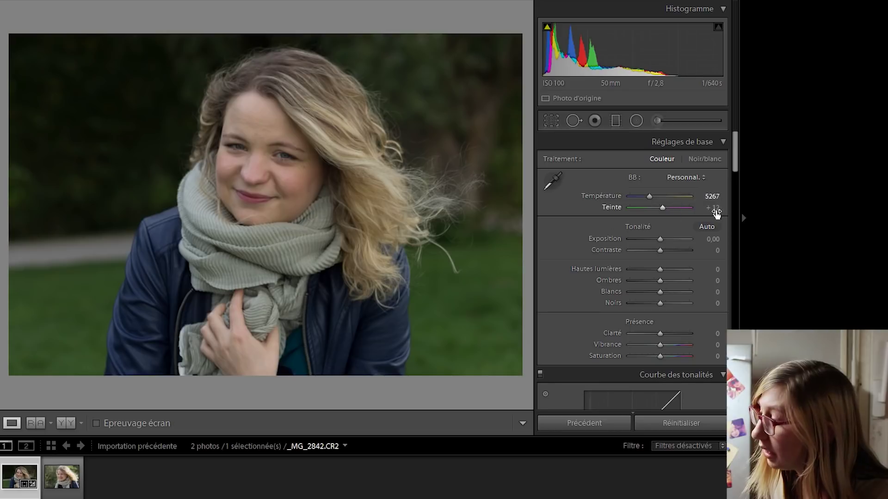
drag(667, 212, 664, 209)
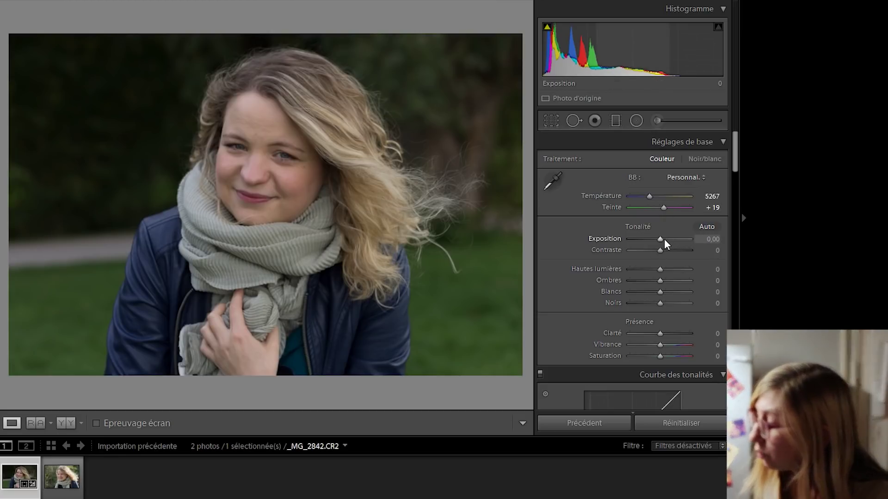
drag(662, 239, 665, 240)
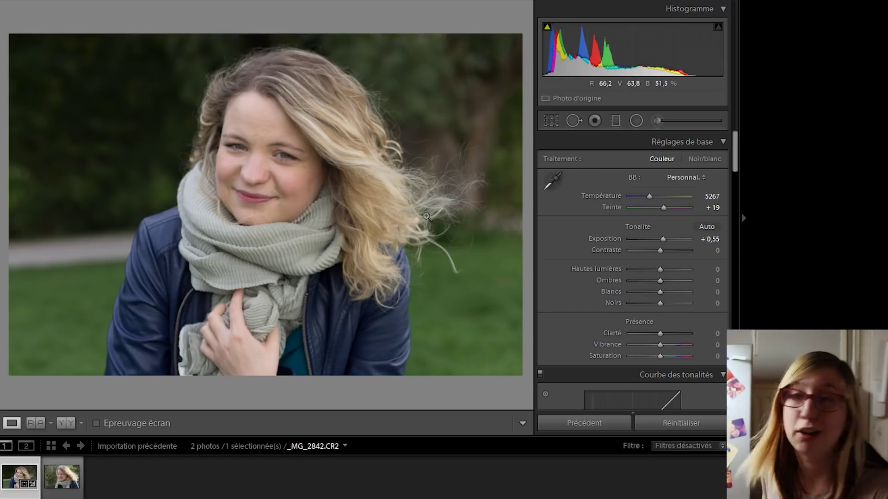
drag(659, 250, 665, 251)
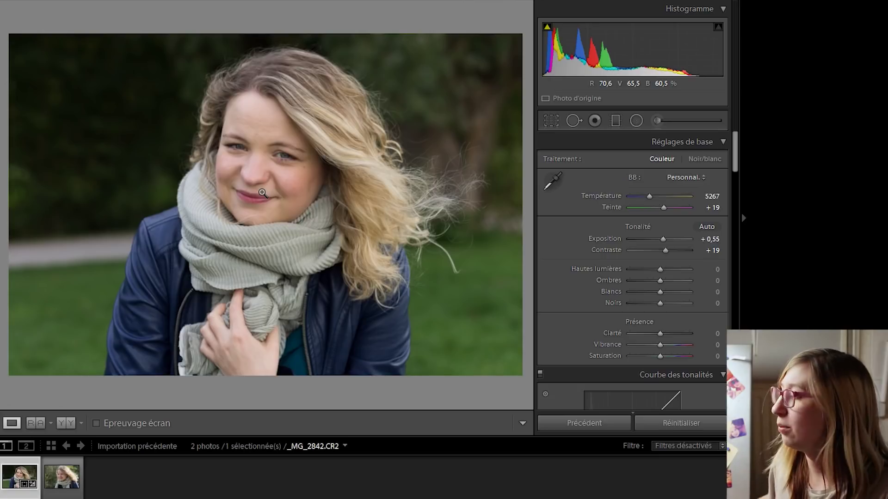
drag(658, 277, 667, 293)
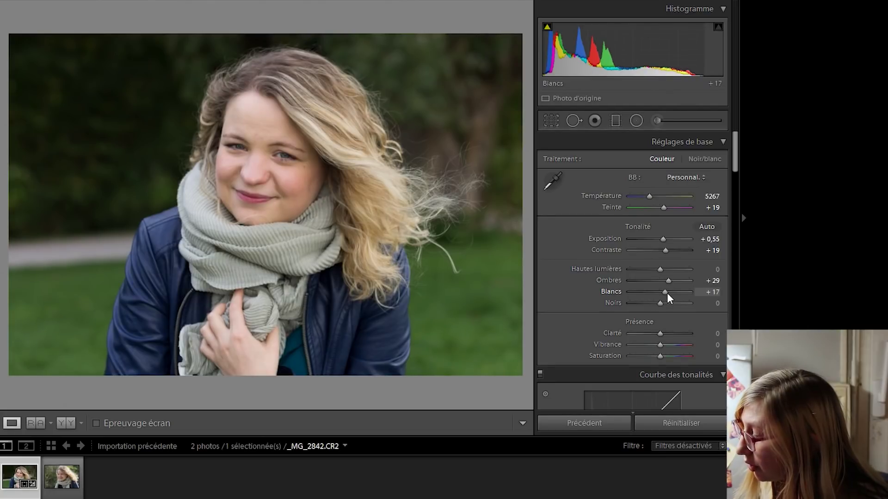
Set clarity to −9, vibrance to +19 and saturation to +9 in Presence
scroll(667, 292, down, 3)
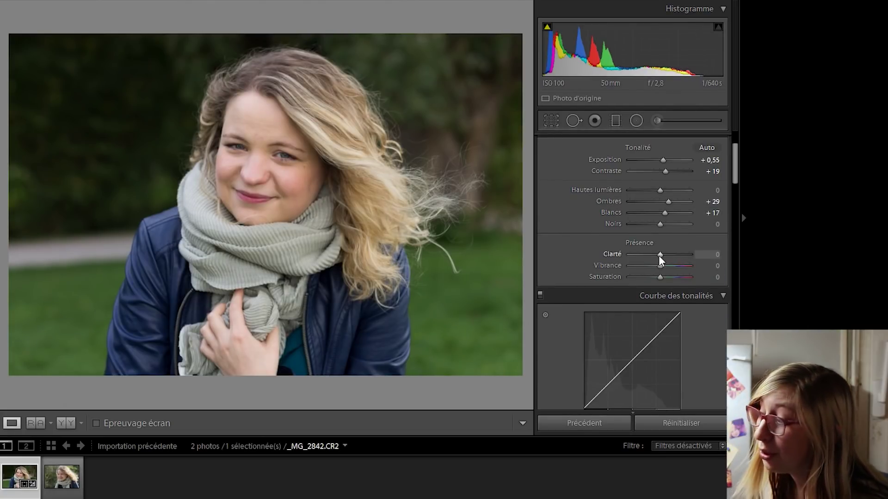
drag(658, 255, 657, 255)
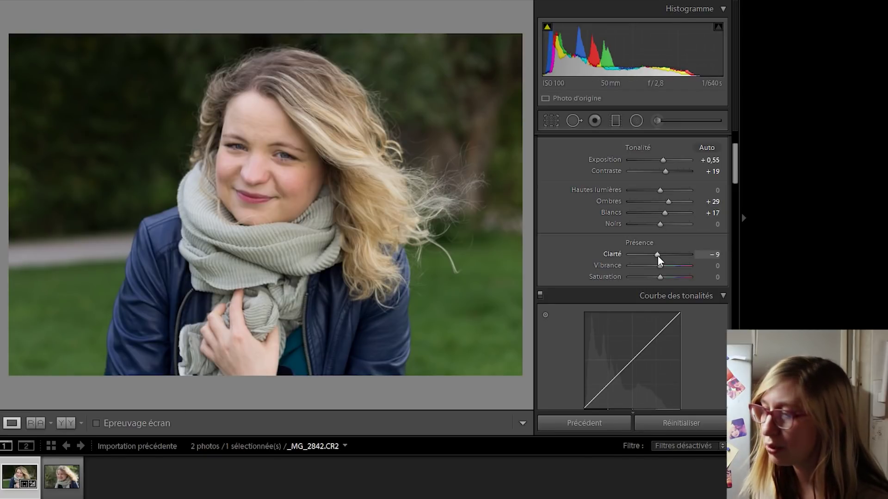
double_click(602, 254)
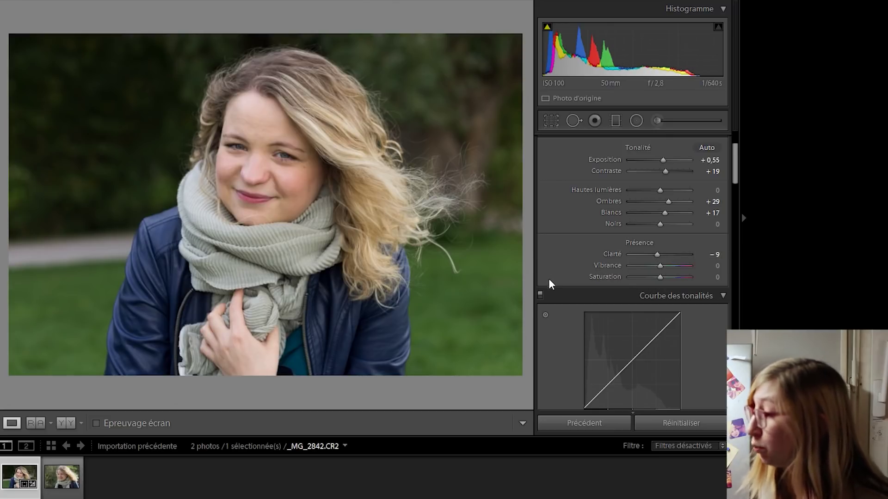
drag(662, 266, 666, 264)
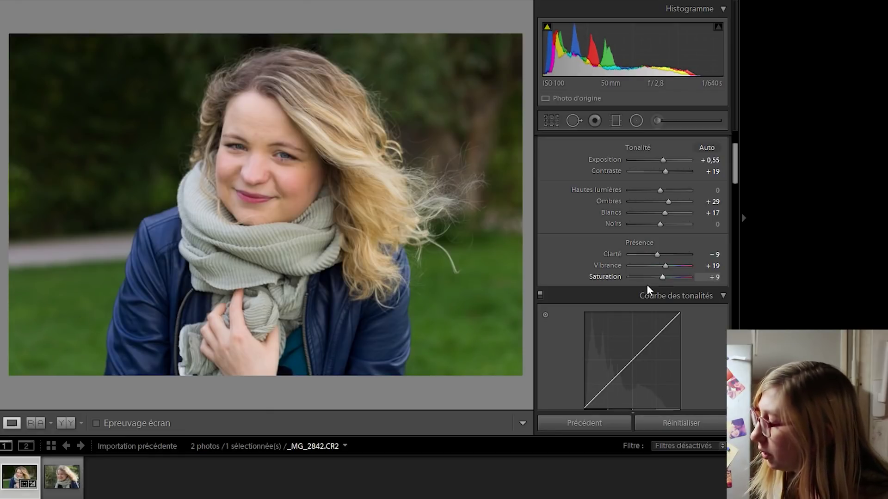
scroll(581, 328, down, 10)
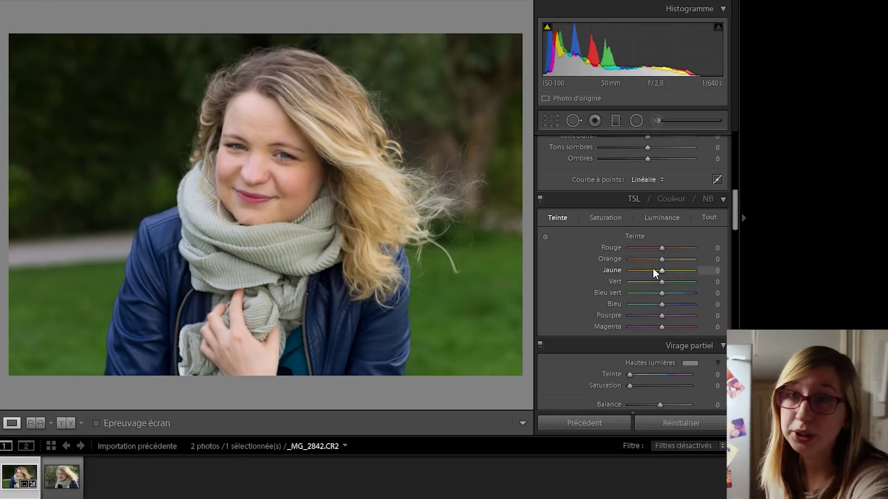
Raise HSL luminance: red +14, orange +33, yellow +10, green +36, magenta +40
click(671, 220)
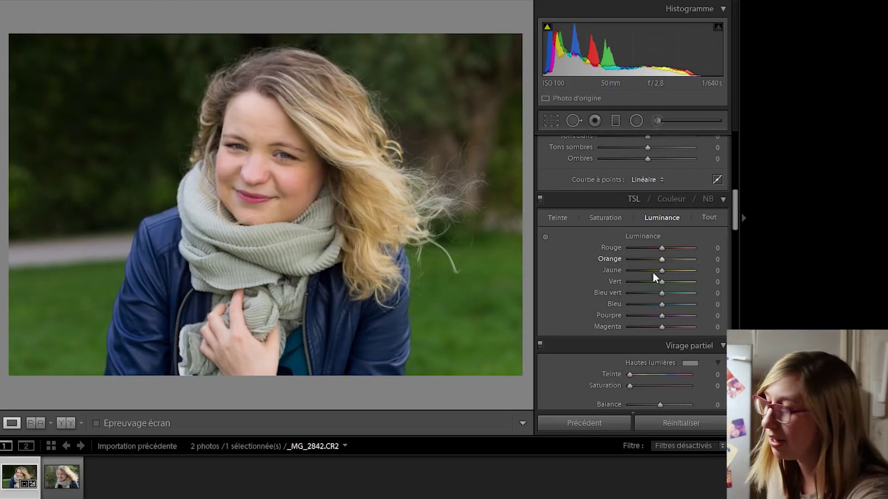
drag(661, 249, 664, 249)
double_click(663, 249)
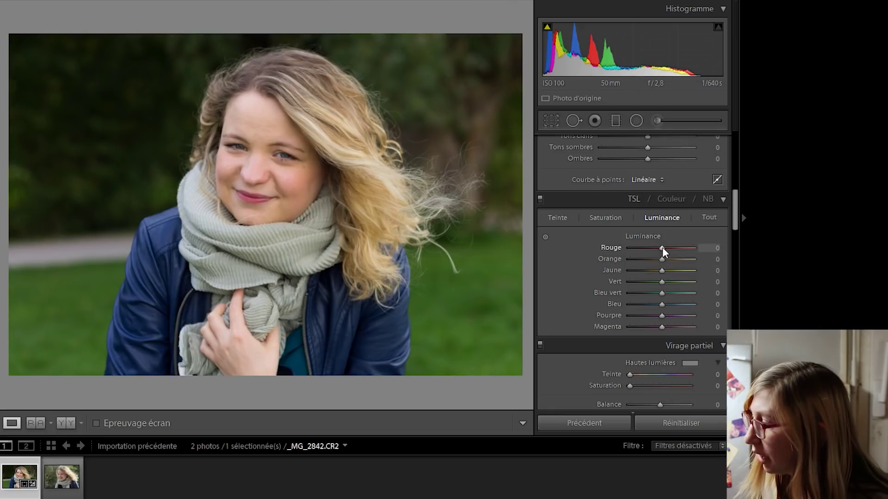
drag(663, 248, 666, 249)
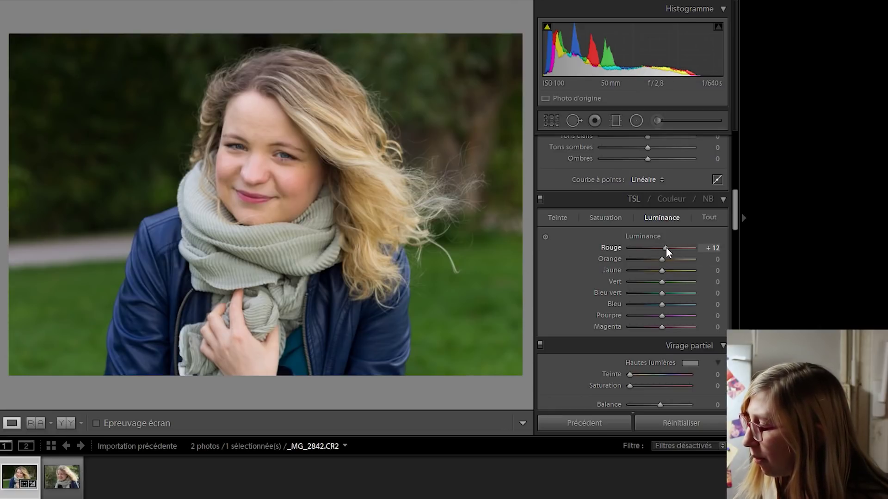
drag(661, 259, 665, 259)
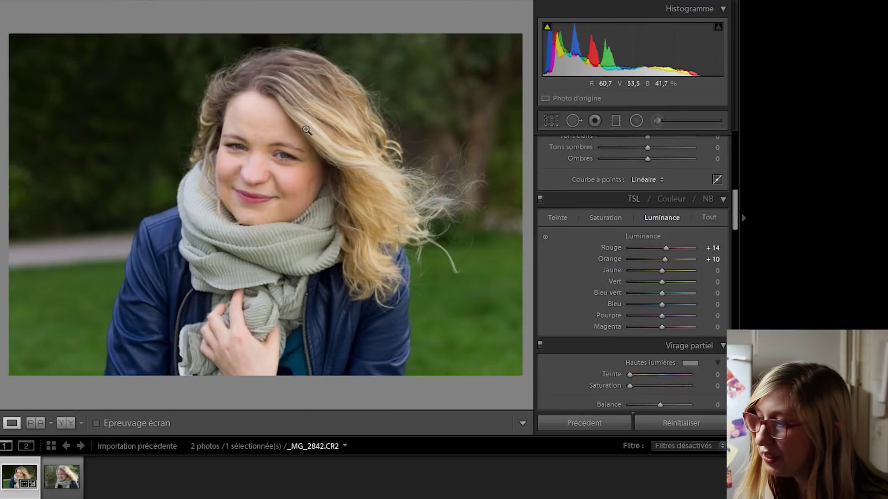
drag(666, 259, 673, 260)
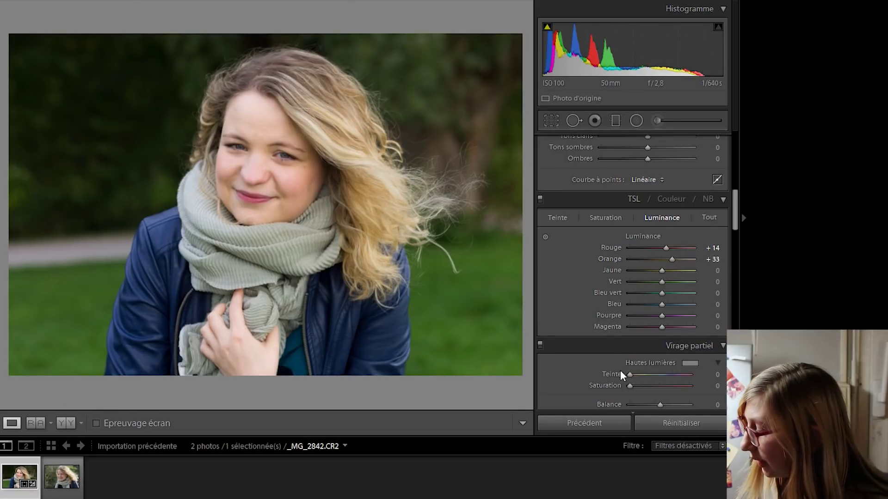
drag(662, 273, 664, 273)
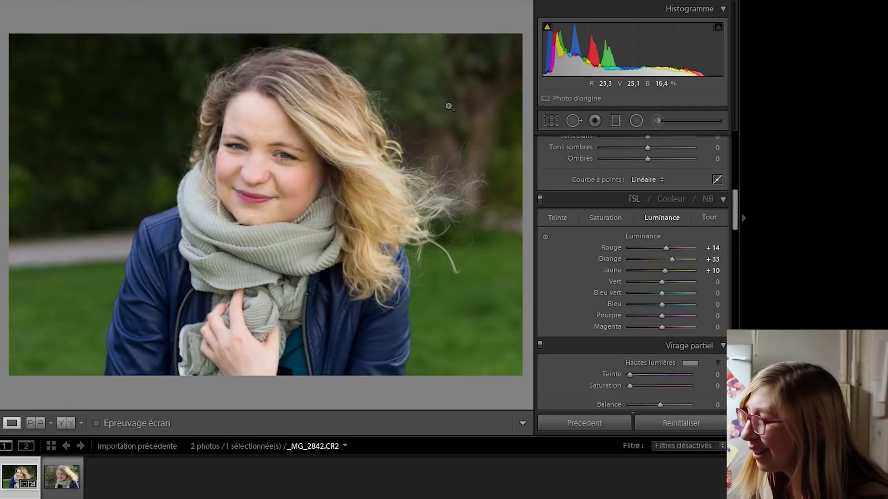
drag(662, 282, 674, 283)
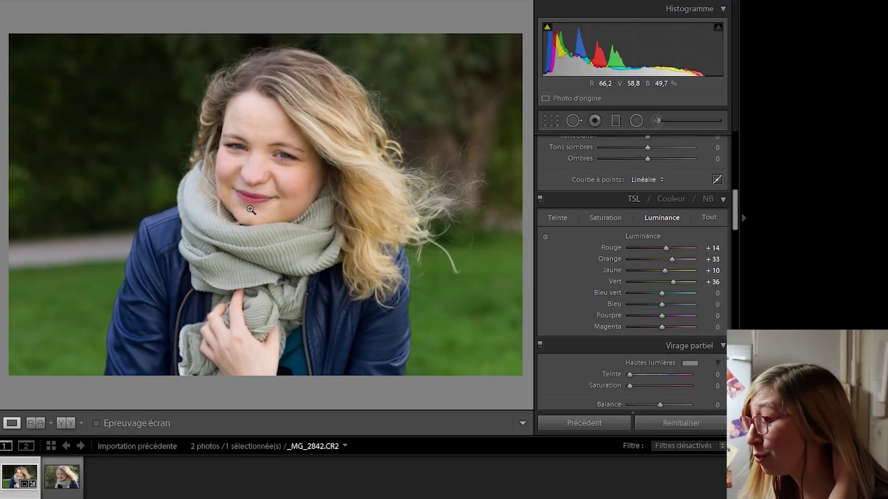
drag(662, 329, 675, 326)
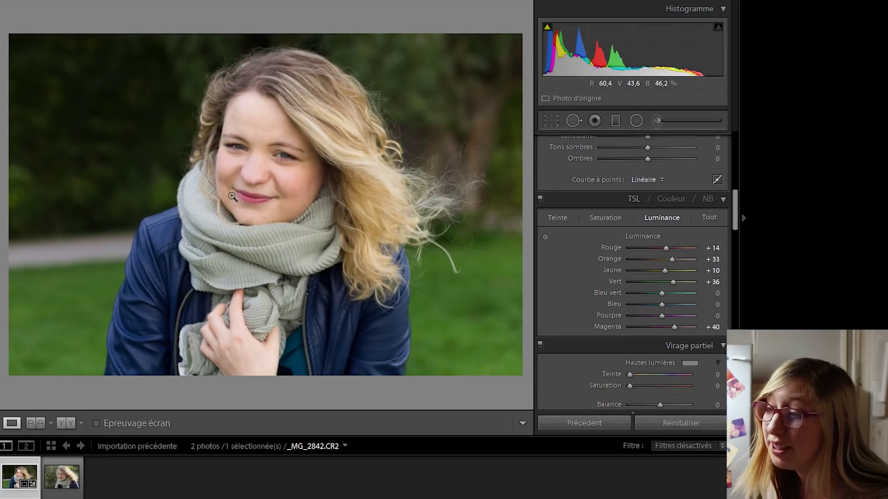
Zoom to 1:1 on the lips and reset magenta luminance, then raise it to +46
click(248, 205)
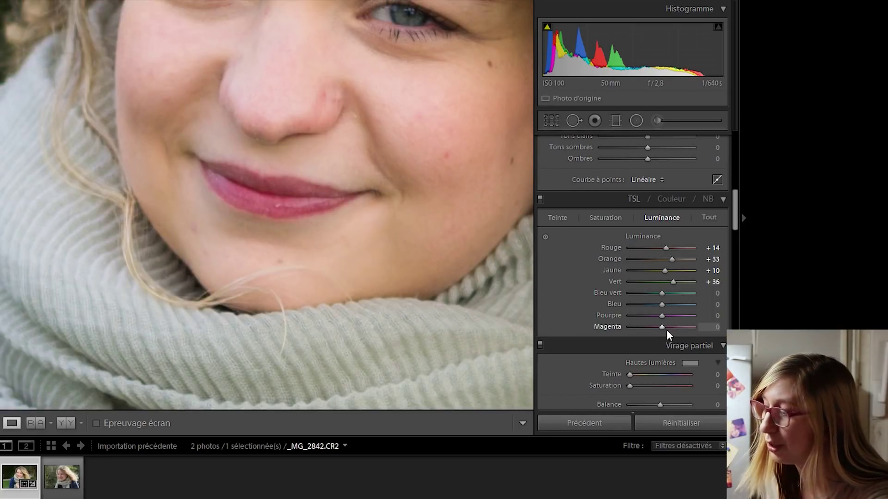
double_click(612, 326)
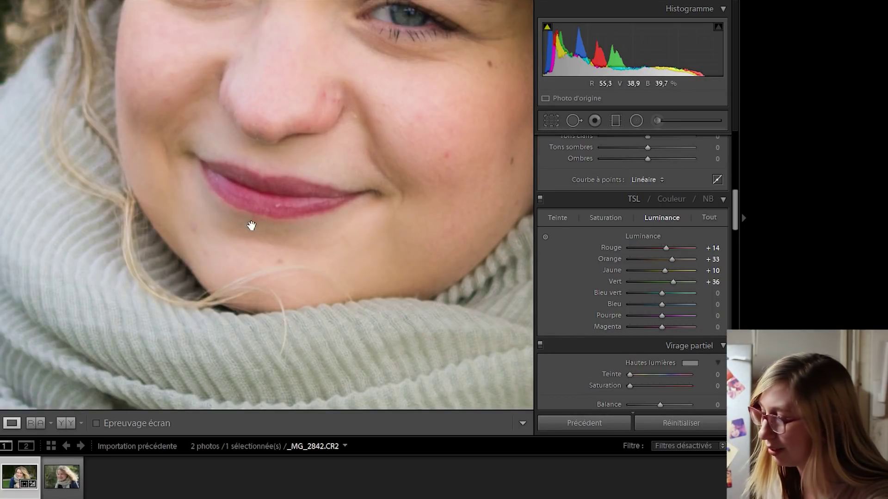
drag(662, 326, 678, 328)
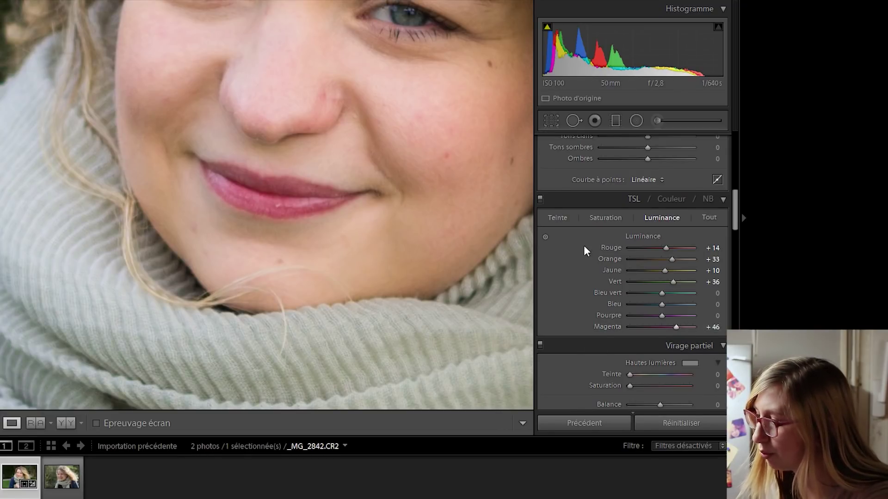
Compare the portrait with HSL off and on, and against the before view
click(540, 199)
click(541, 198)
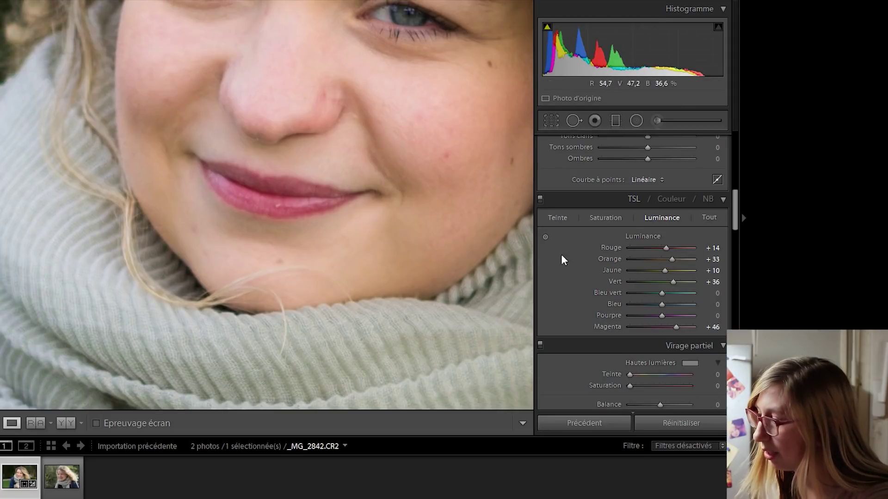
click(540, 199)
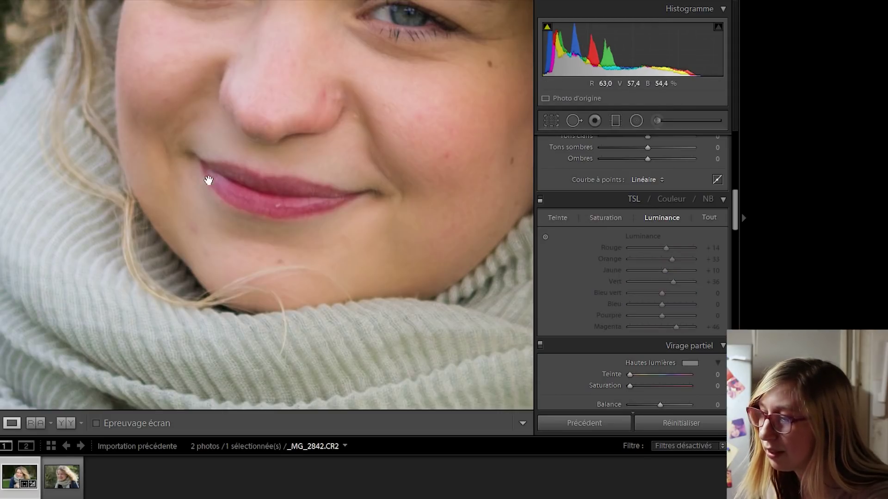
click(540, 199)
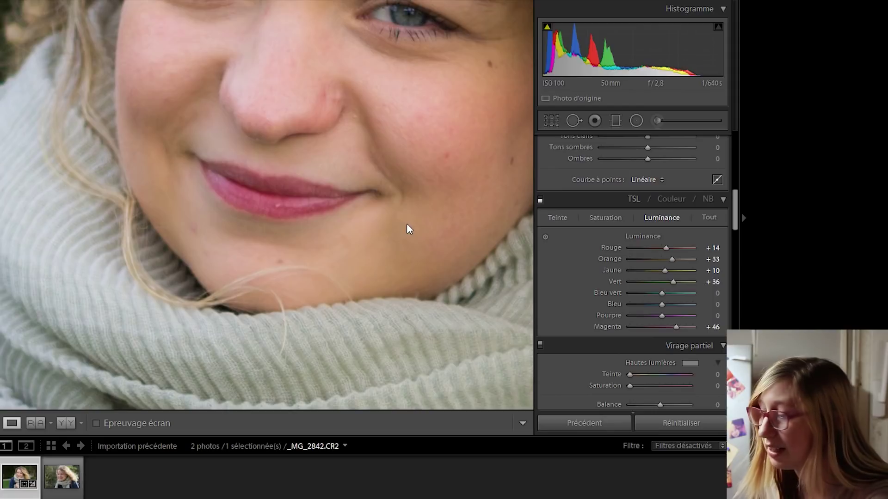
click(301, 230)
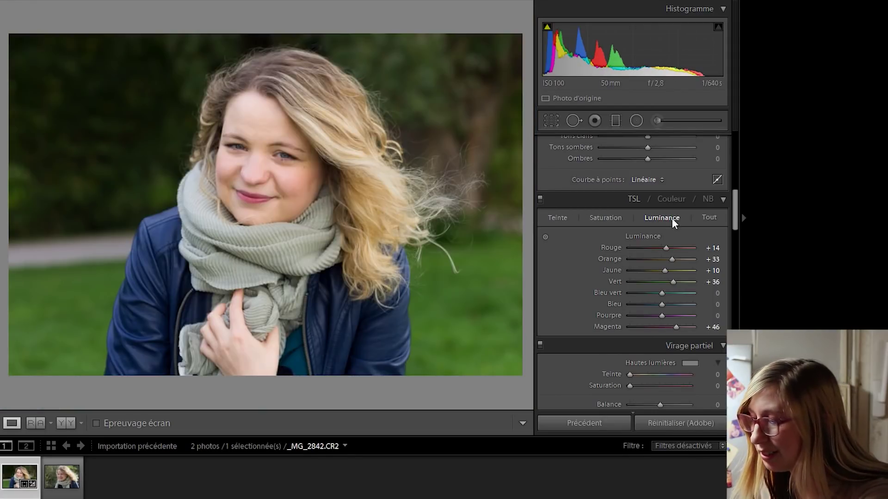
key(backslash)
key(backslash)
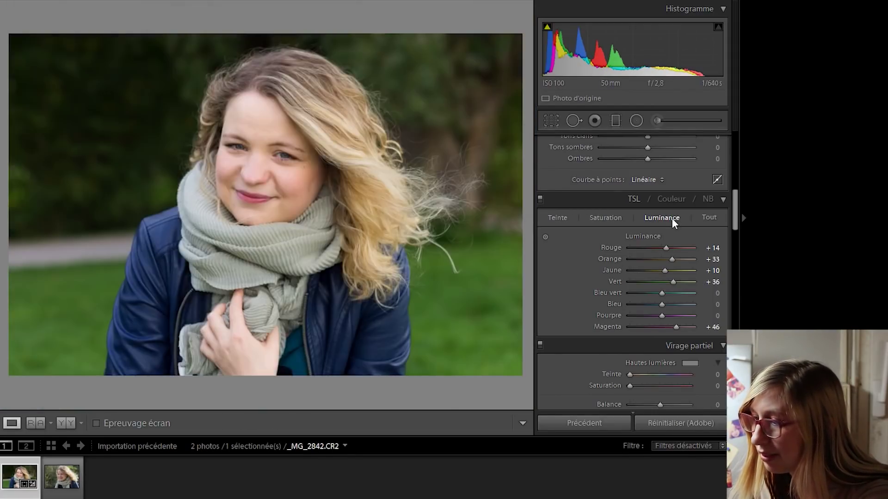
key(backslash)
key(backslash)
key(backslash)
key(backslash)
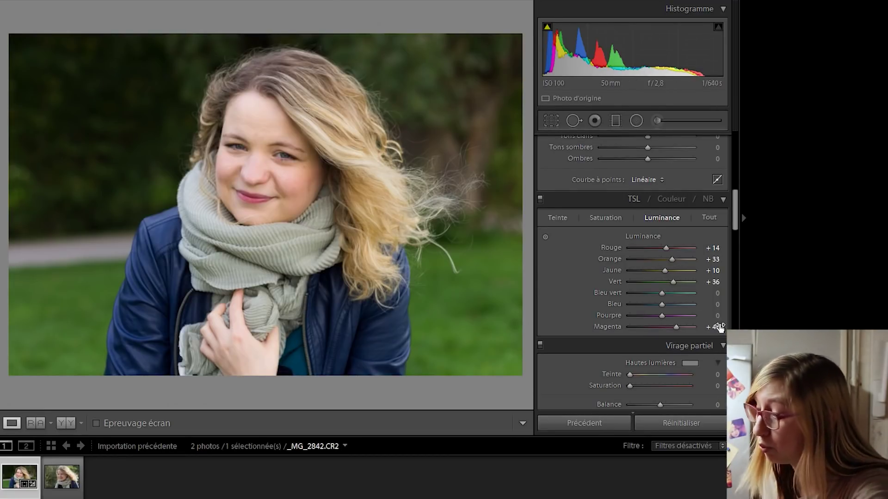
Shift the yellow hue to −10 in the HSL Hue tab
click(556, 216)
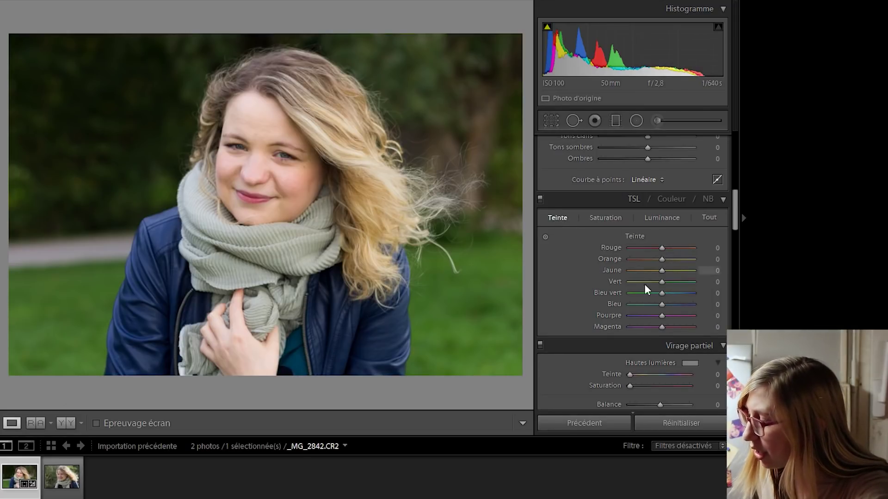
drag(662, 271, 658, 271)
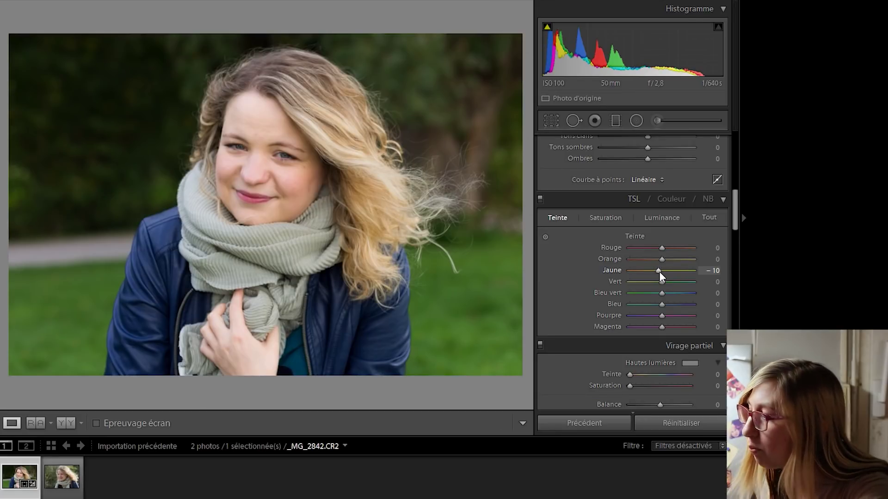
double_click(658, 271)
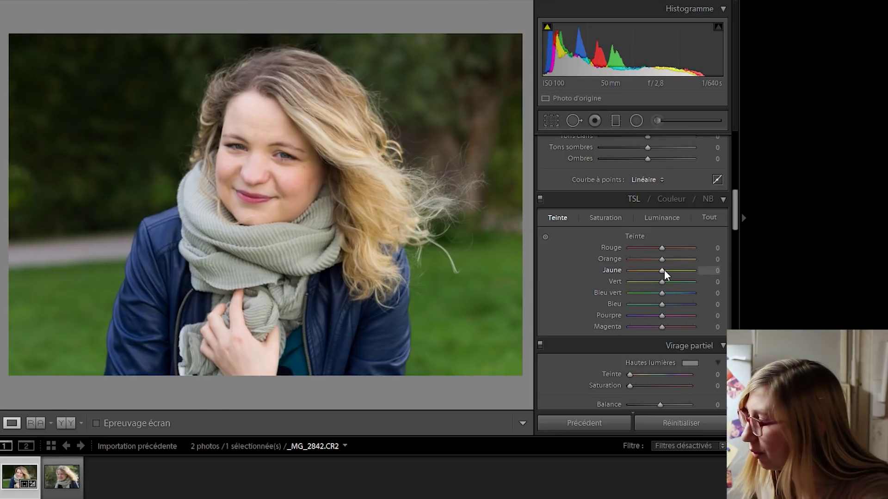
drag(662, 271, 658, 270)
scroll(679, 292, down, 3)
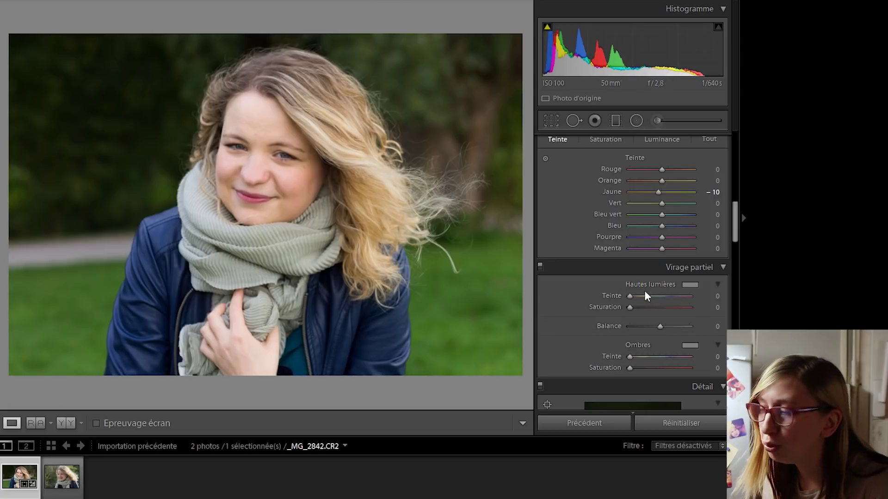
Split-tone highlights beige at hue 30, saturation 21, then switch split toning off to compare
click(691, 284)
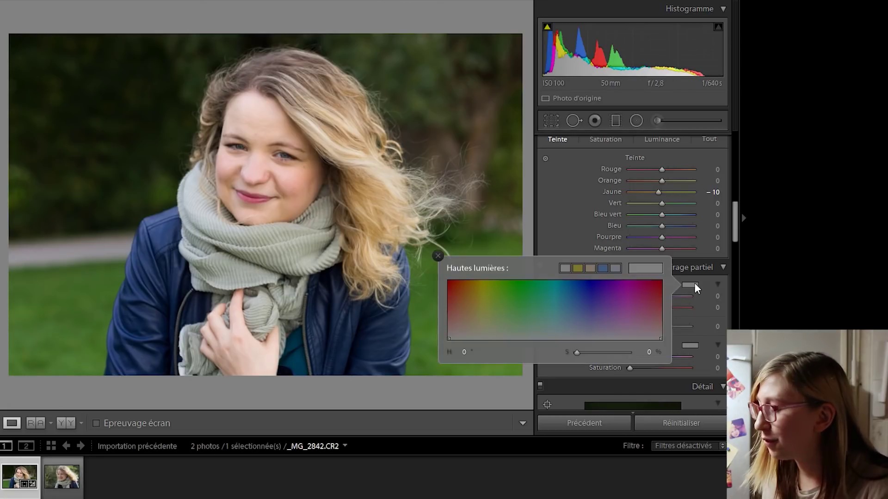
click(463, 328)
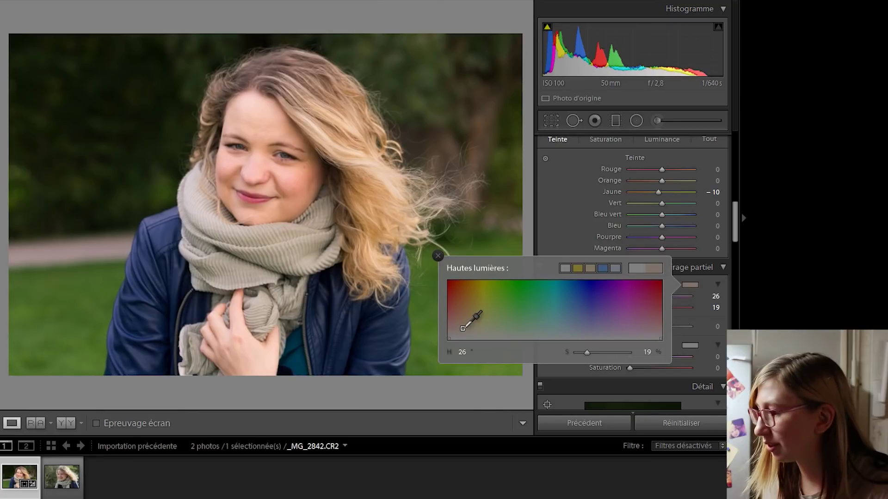
click(466, 329)
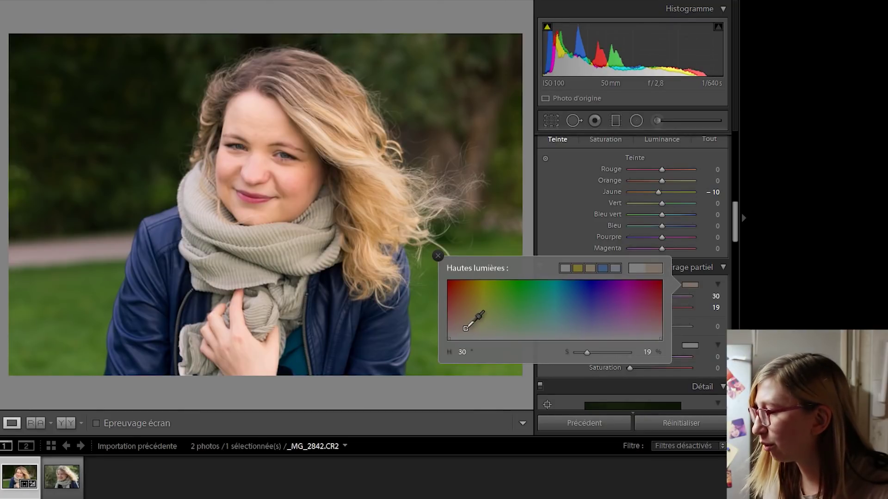
click(600, 184)
drag(639, 306, 642, 309)
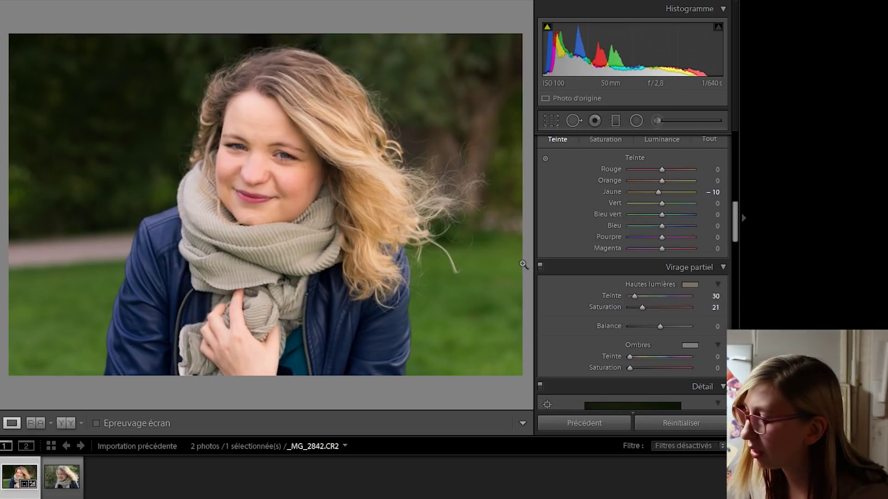
click(539, 268)
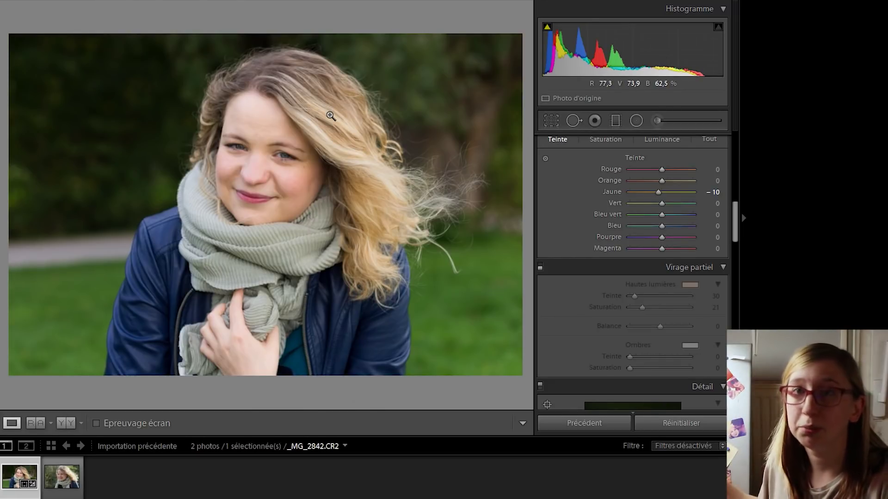
Raise the sharpening amount to 36 and preview the detail on the hair
scroll(559, 315, down, 5)
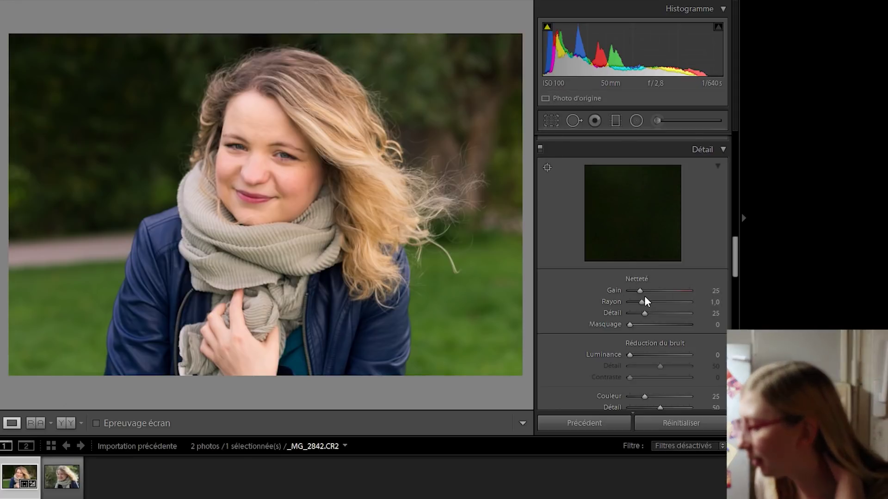
drag(640, 291, 643, 292)
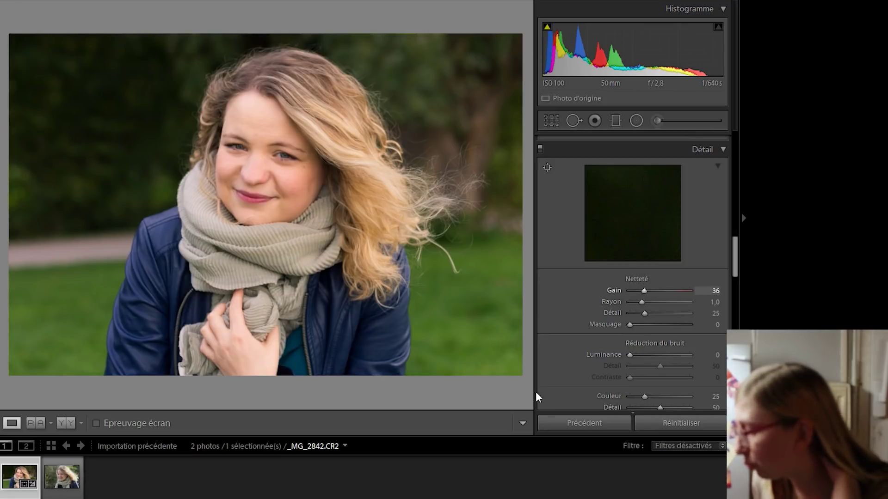
scroll(569, 347, down, 3)
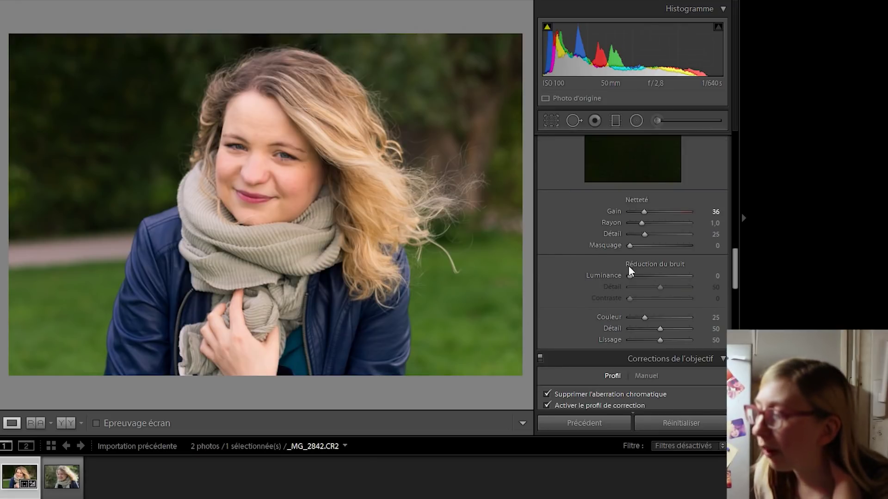
scroll(569, 231, up, 6)
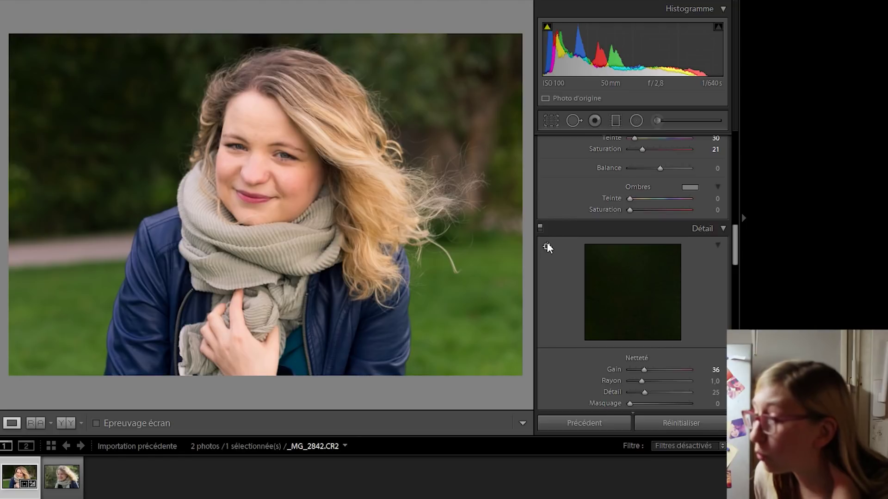
click(547, 247)
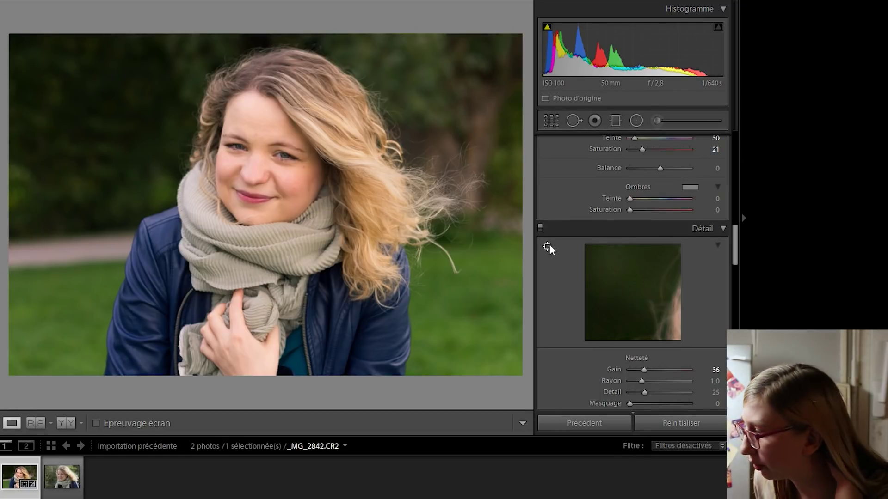
scroll(693, 280, down, 5)
scroll(693, 282, down, 2)
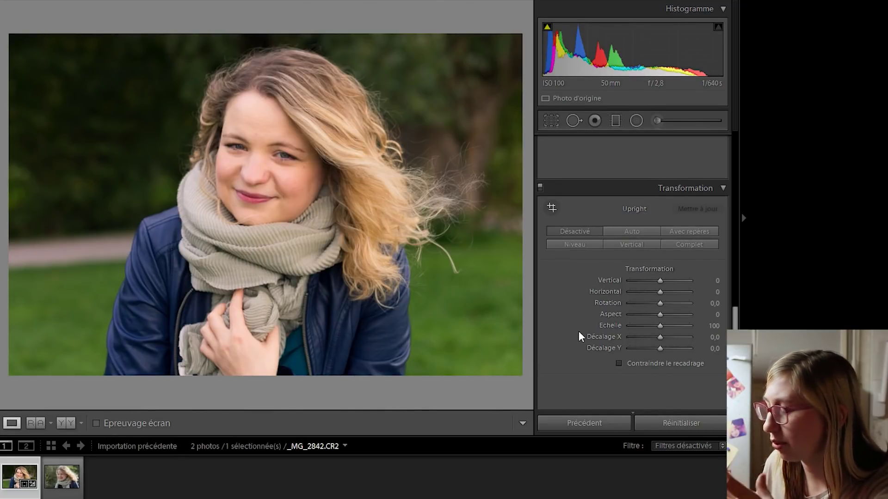
Set the vertical perspective correction to −15
click(660, 281)
drag(659, 281, 656, 281)
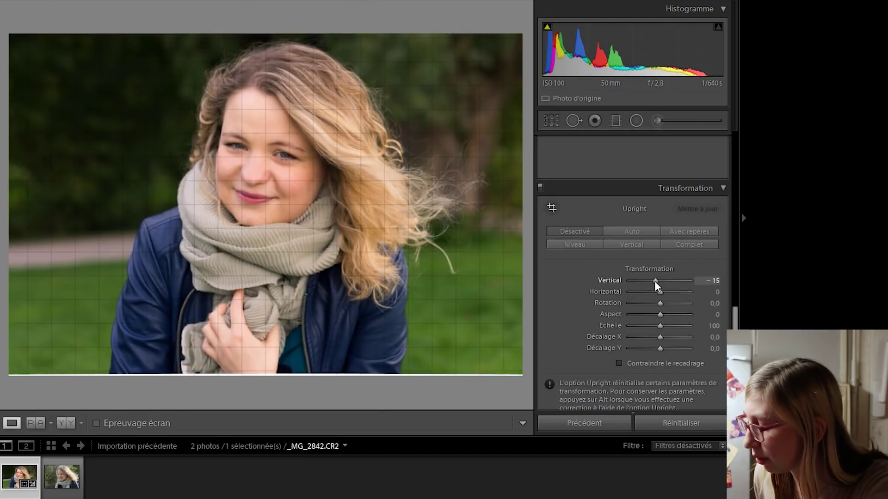
drag(655, 281, 656, 282)
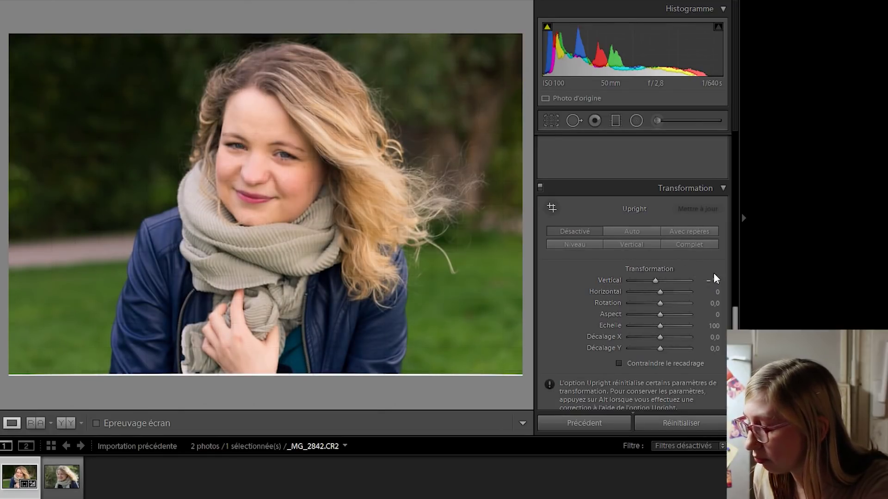
Tighten the crop slightly around the woman and commit it
click(556, 126)
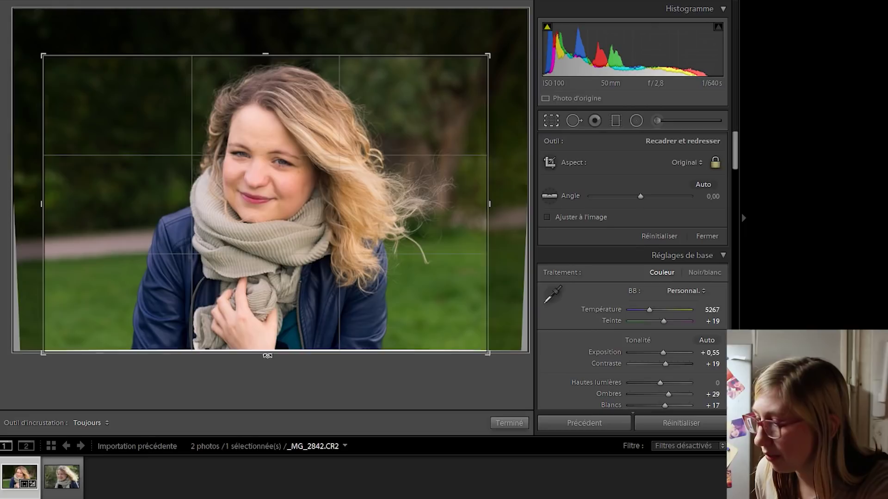
drag(268, 355, 267, 352)
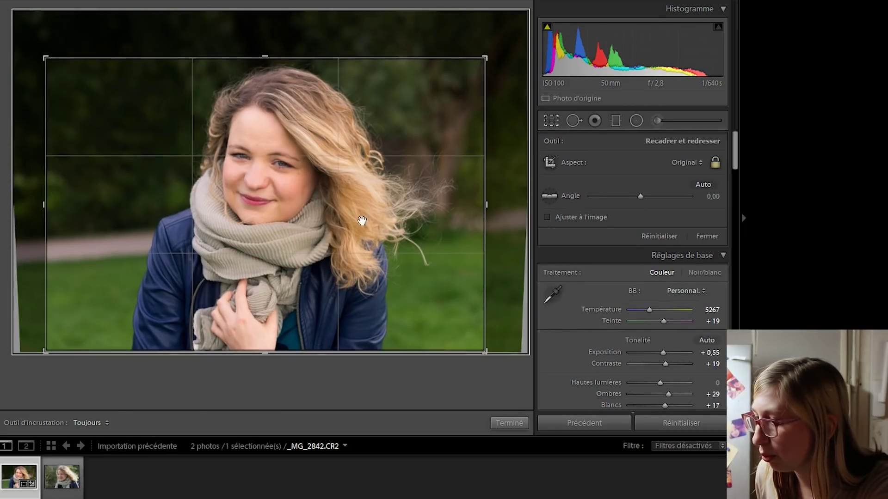
key(Return)
Toggle the transform correction off and on to compare it with the uncorrected photo
click(540, 186)
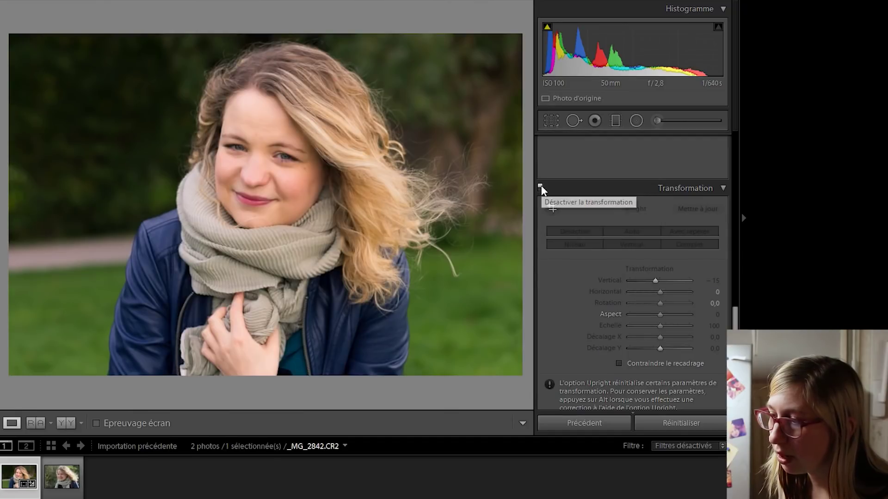
click(540, 186)
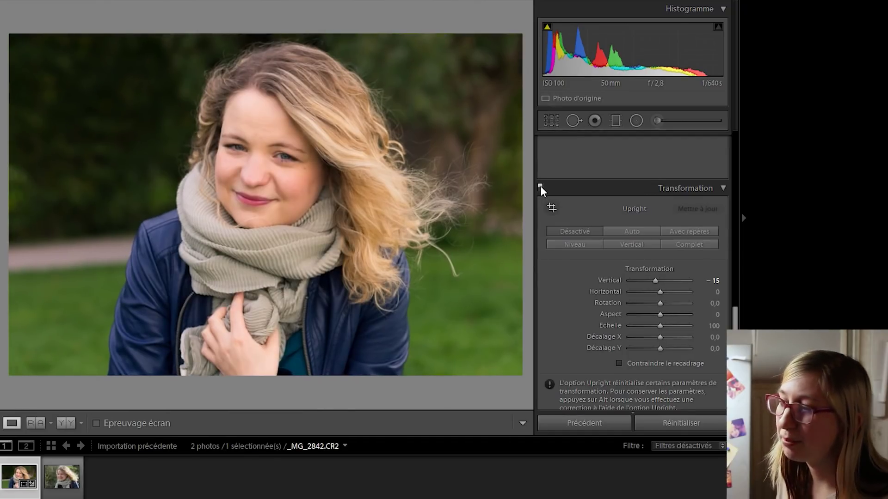
click(540, 186)
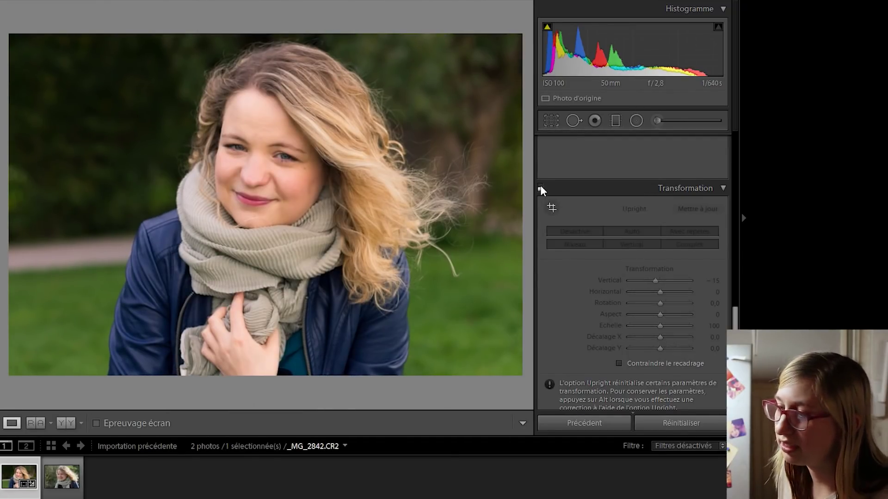
click(540, 186)
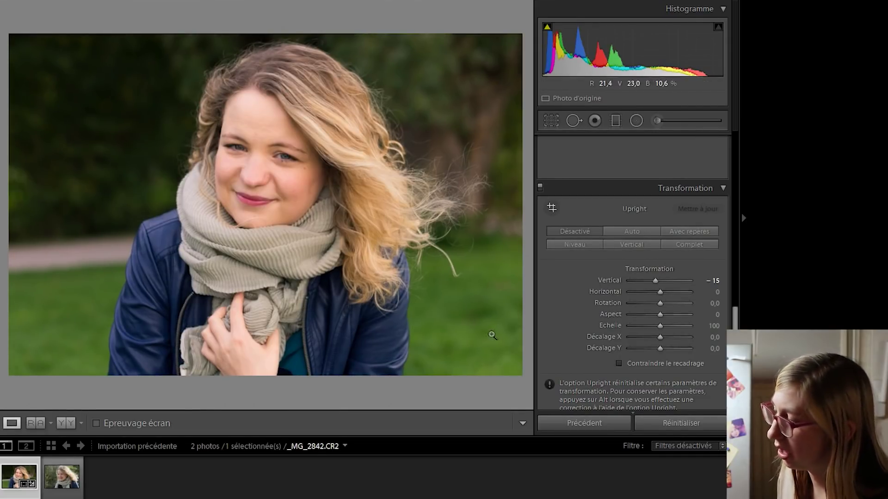
Set Post-Crop Vignetting Amount to −9 to darken the photo's edges
scroll(555, 296, down, 3)
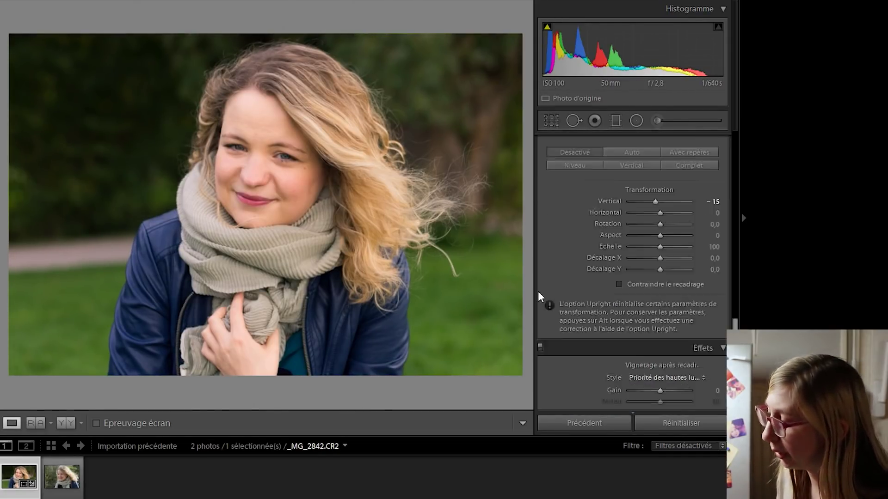
scroll(601, 259, down, 2)
drag(660, 233, 657, 232)
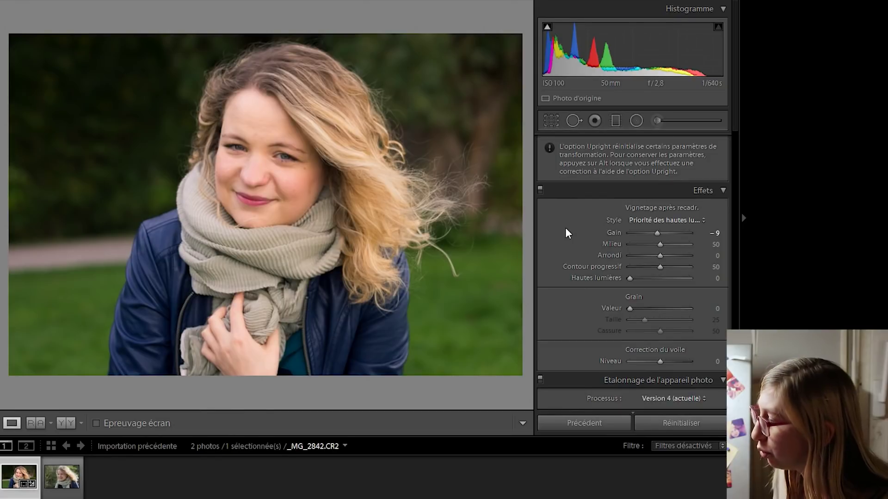
Try Dehaze at +15, then reset it back to 0
scroll(667, 278, down, 2)
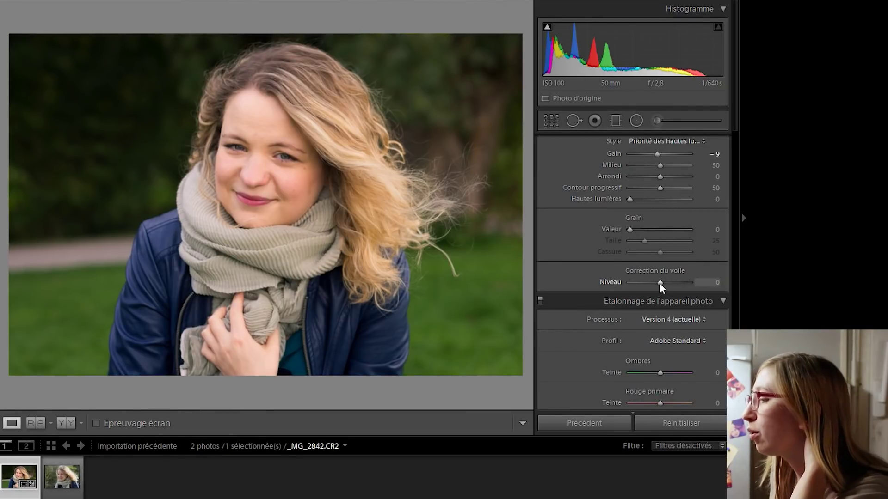
drag(659, 283, 663, 283)
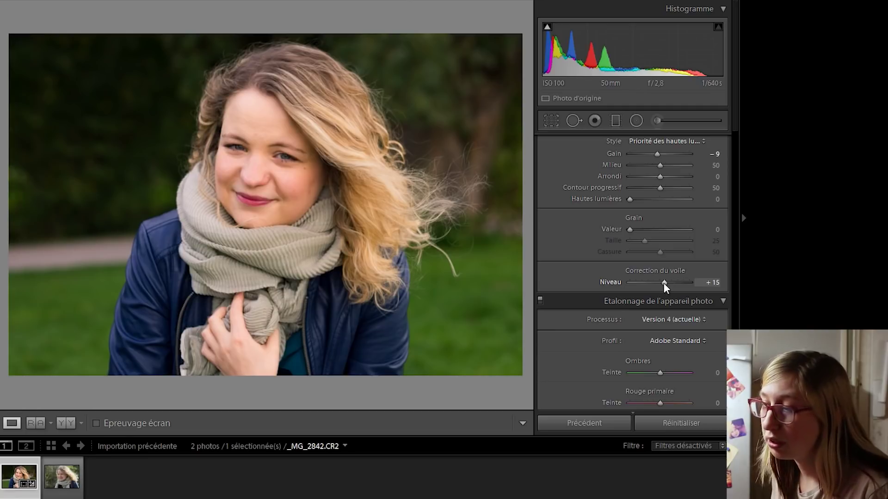
double_click(663, 282)
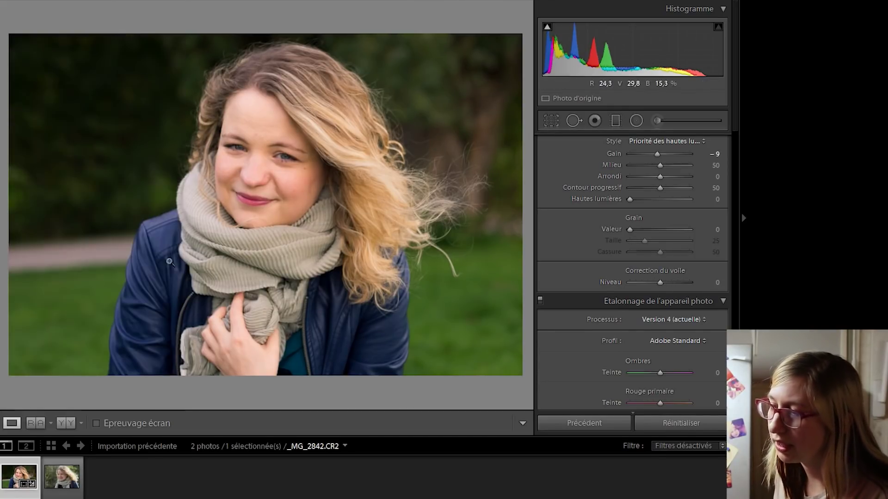
scroll(574, 242, up, 2)
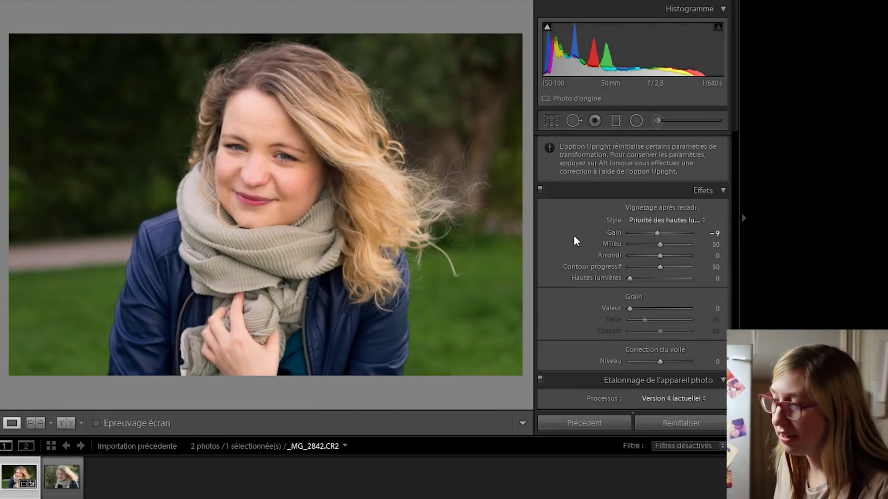
scroll(573, 235, up, 3)
Zoom in and heal blemishes on the cheek, side of the nose and forehead with Spot Removal
scroll(586, 182, up, 3)
scroll(539, 218, up, 3)
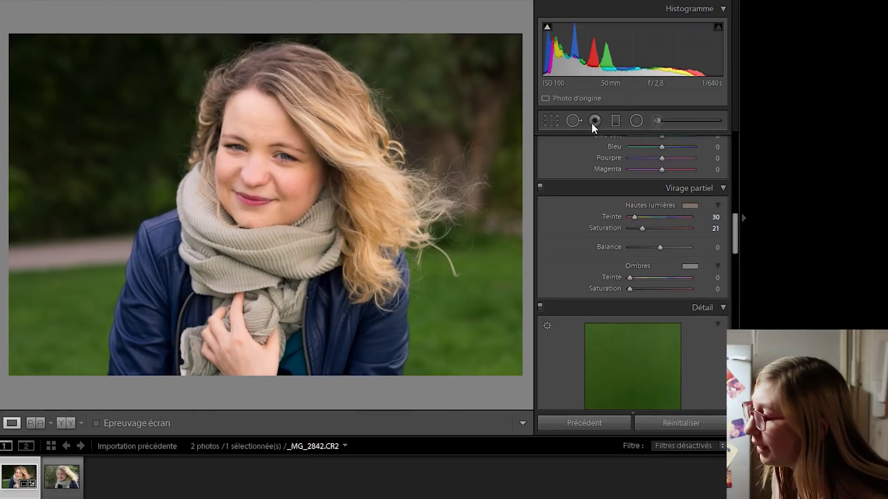
scroll(567, 169, up, 3)
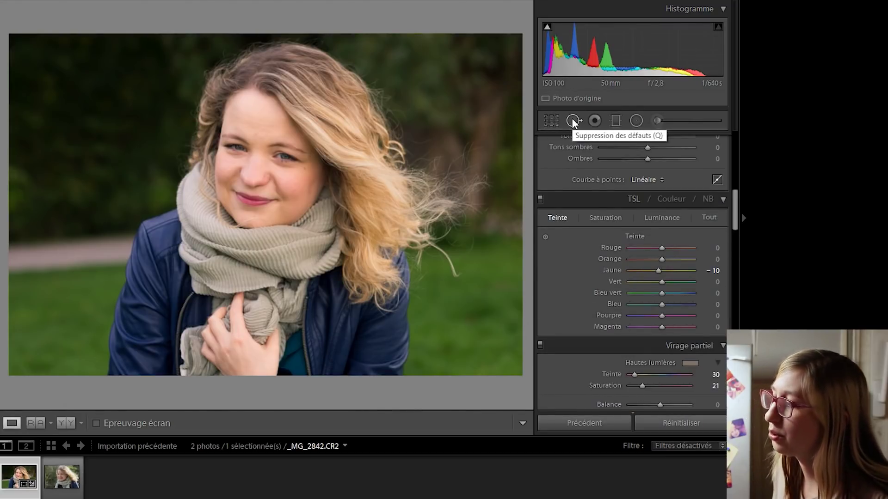
key(z)
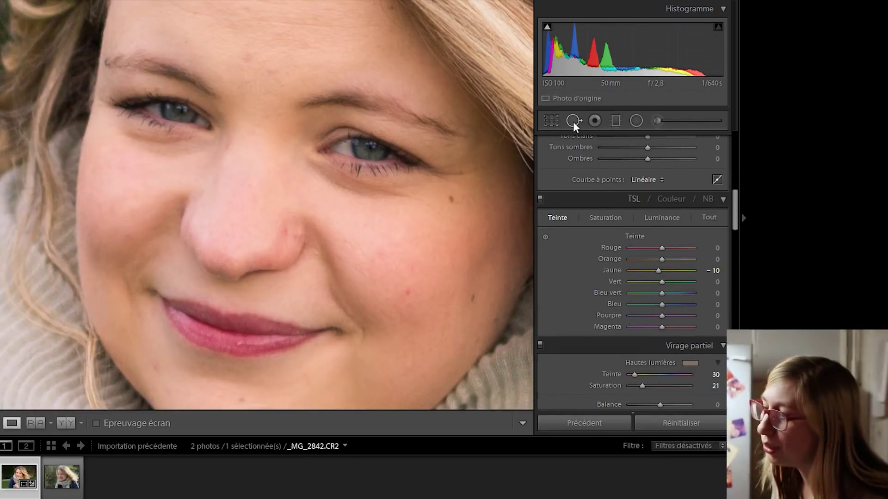
click(573, 121)
click(409, 293)
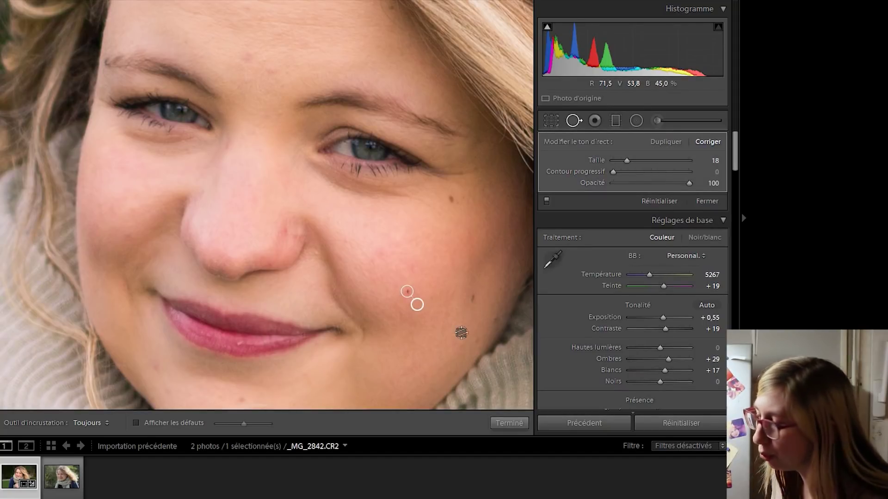
click(285, 245)
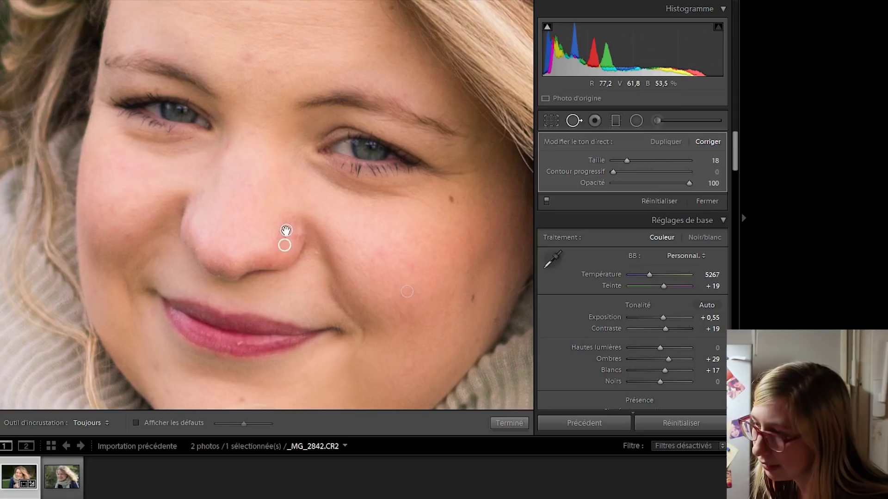
click(269, 71)
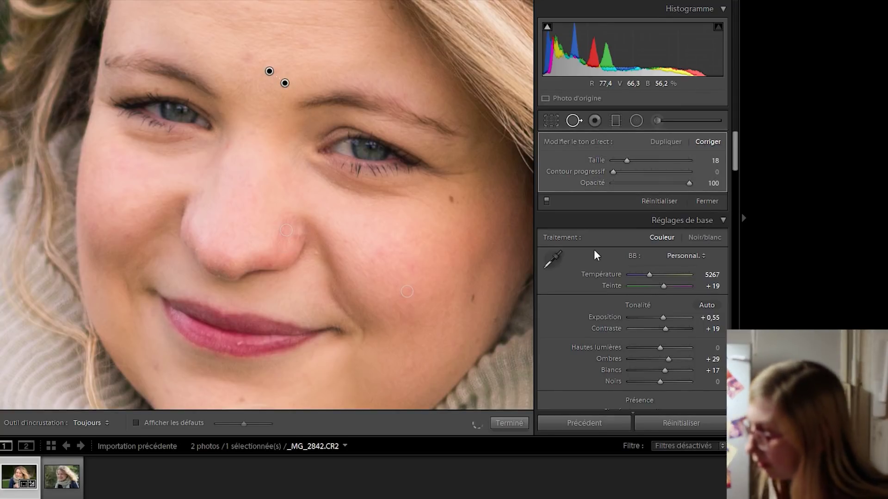
key(q)
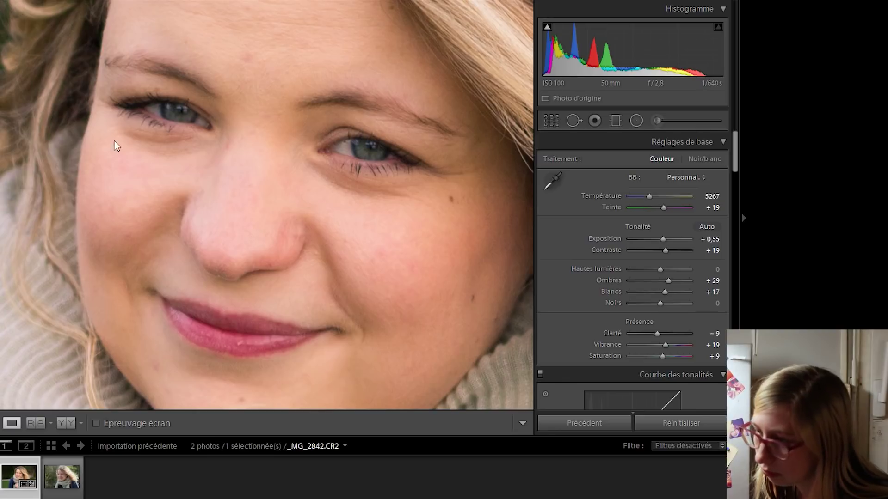
Recheck the healed spots, view the whole photo, then zoom in on the upper face
click(574, 124)
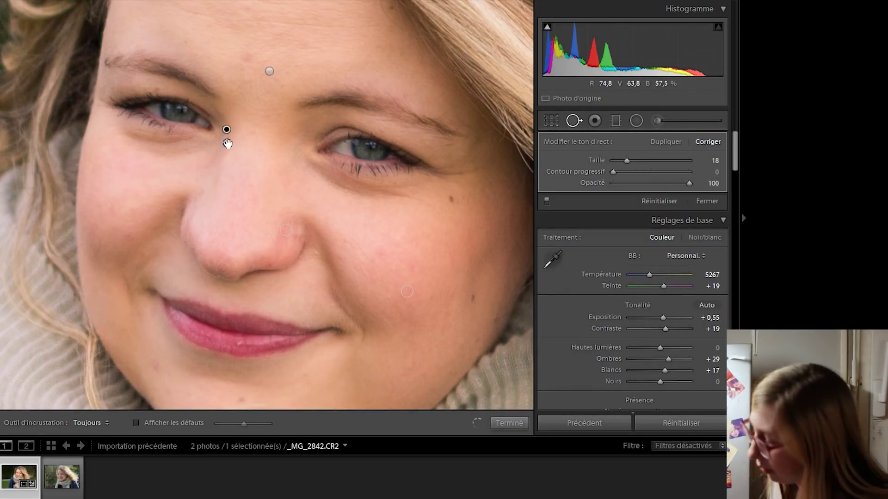
key(q)
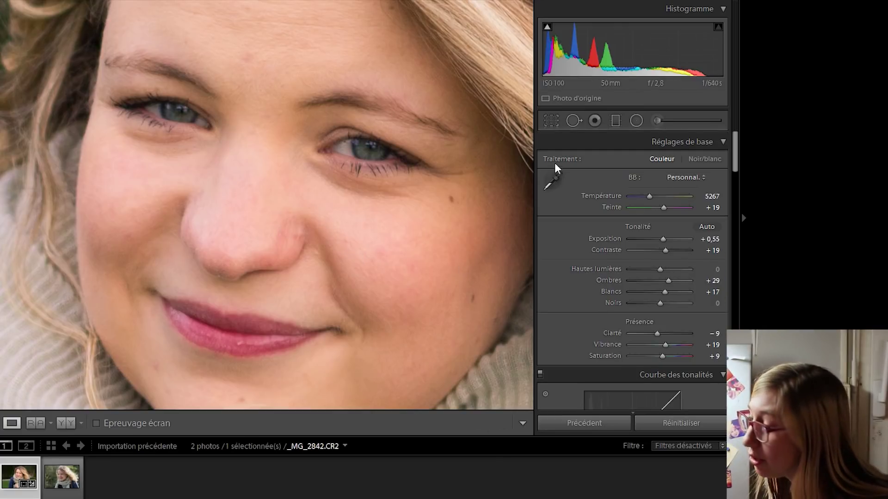
click(296, 204)
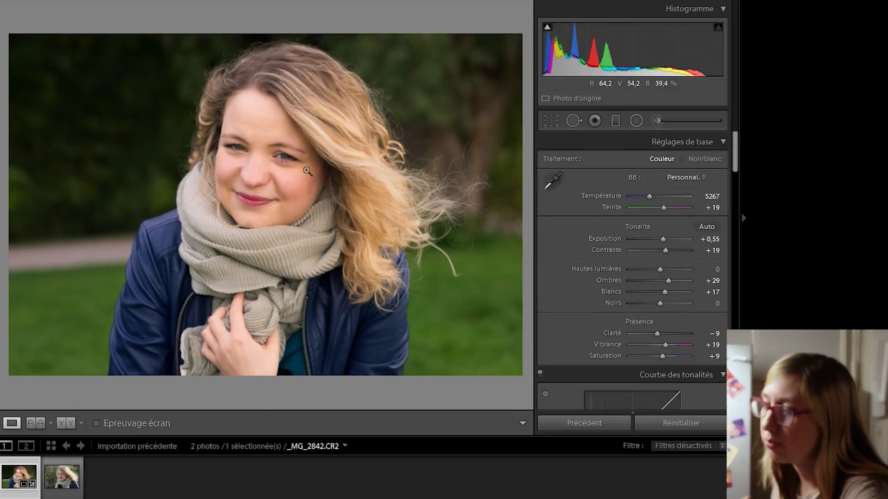
click(295, 181)
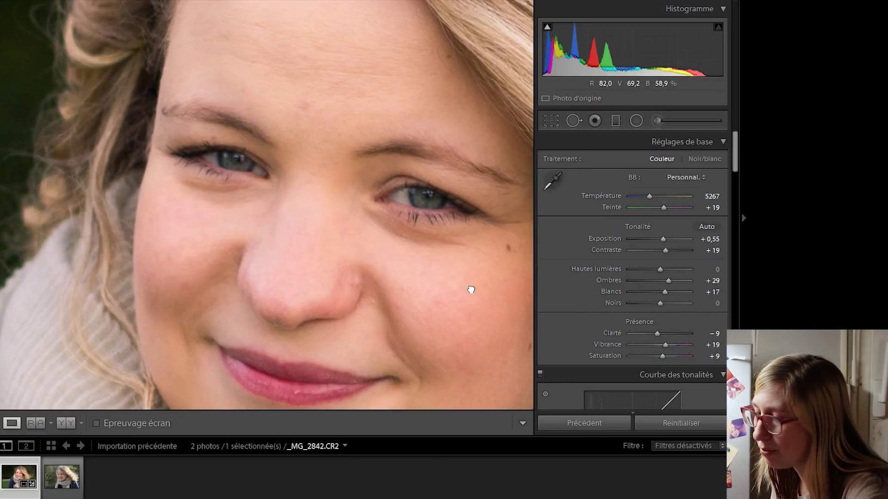
drag(470, 290, 456, 194)
Zoom in on the face and paint an Adjustment Brush stroke over the eye
click(405, 209)
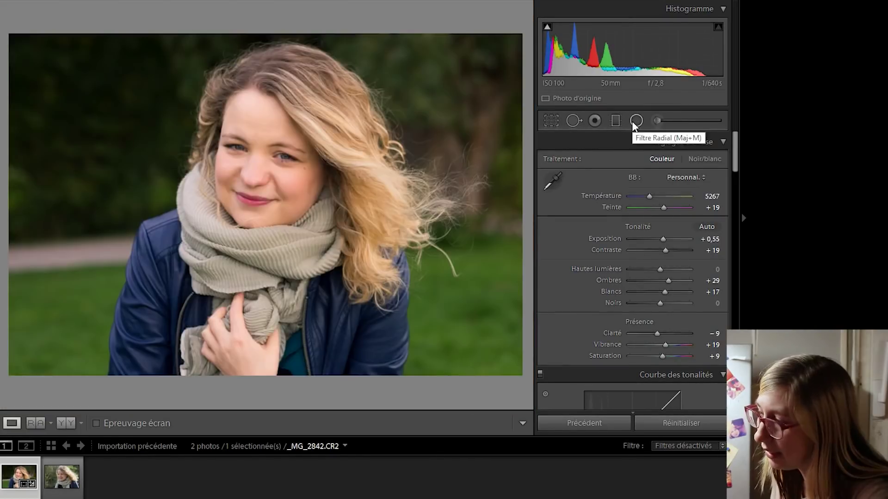
click(636, 121)
key(ctrl+equal)
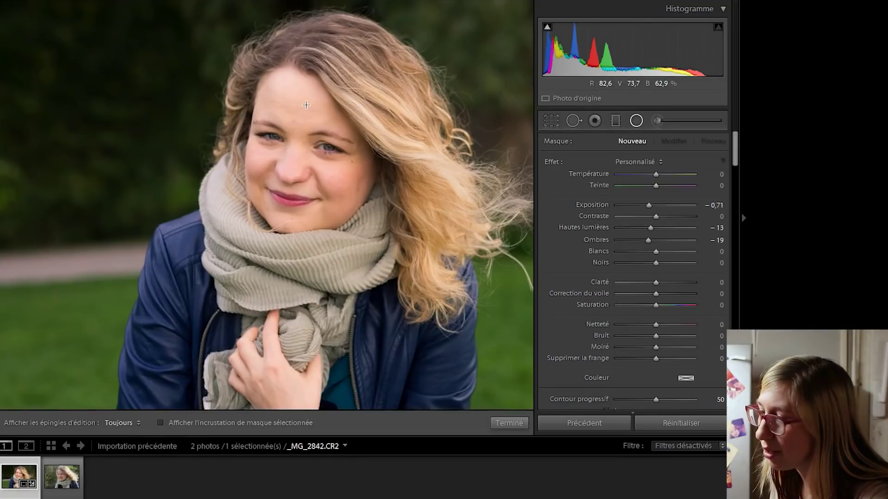
key(ctrl+minus)
key(ctrl+equal)
key(ctrl+equal)
key(ctrl+equal)
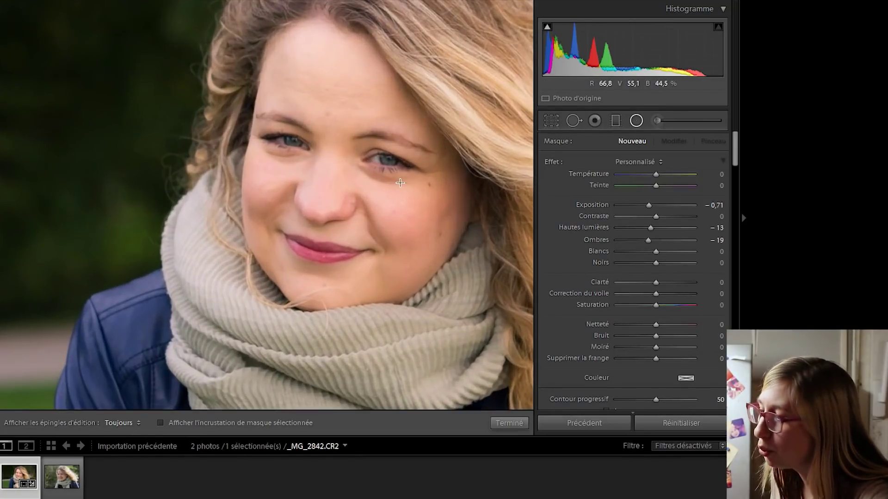
key(ctrl+equal)
click(660, 120)
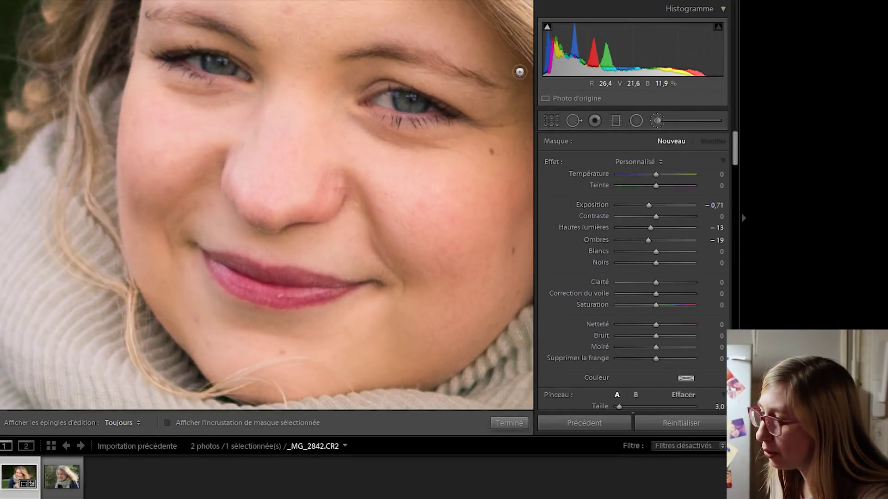
drag(379, 104, 430, 104)
Reset the brush's Exposure, Shadows and Highlights to 0
key(h)
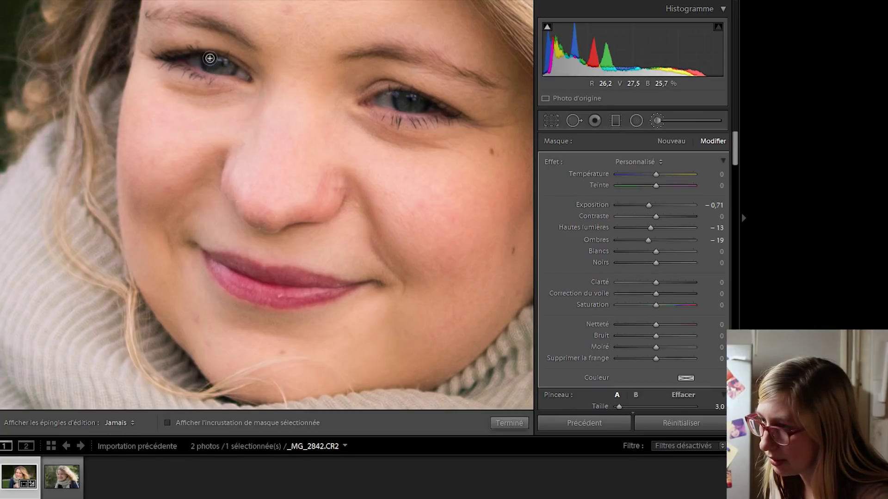
key(h)
double_click(649, 205)
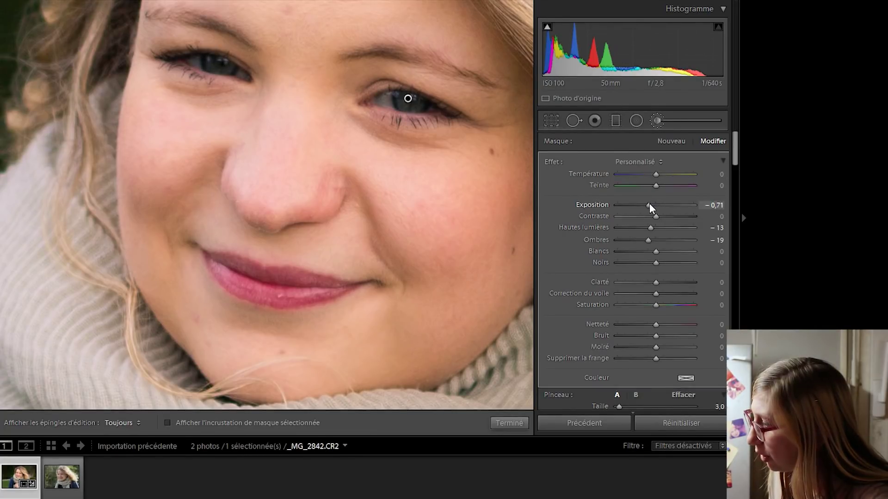
double_click(648, 236)
double_click(650, 228)
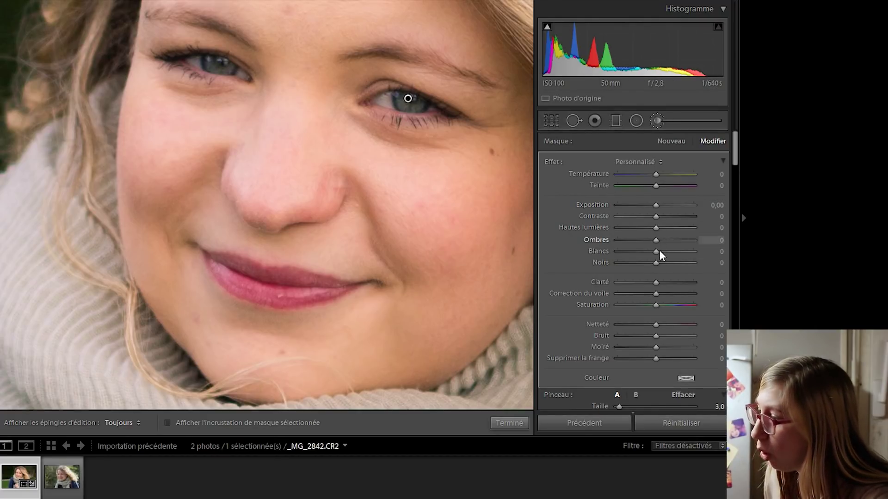
Raise the eye brush's Whites to 26, Contrast 15, Clarity 10 and Sharpness 10
drag(656, 251, 666, 251)
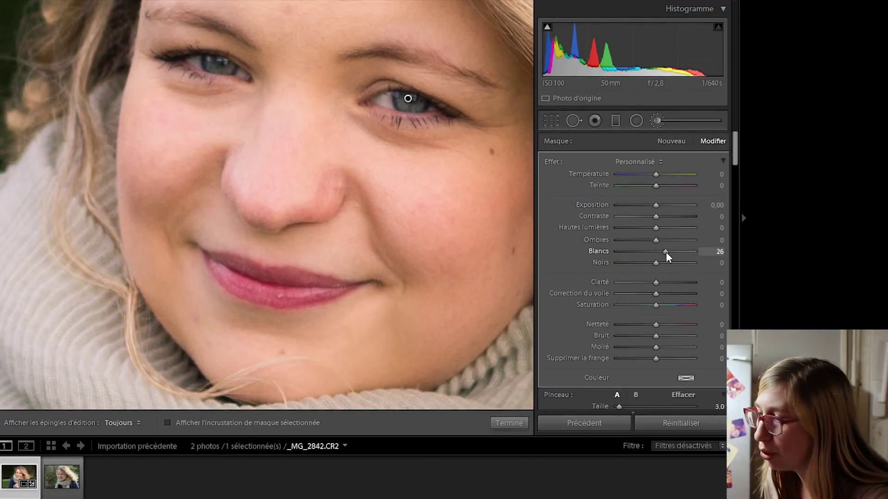
drag(655, 218, 661, 218)
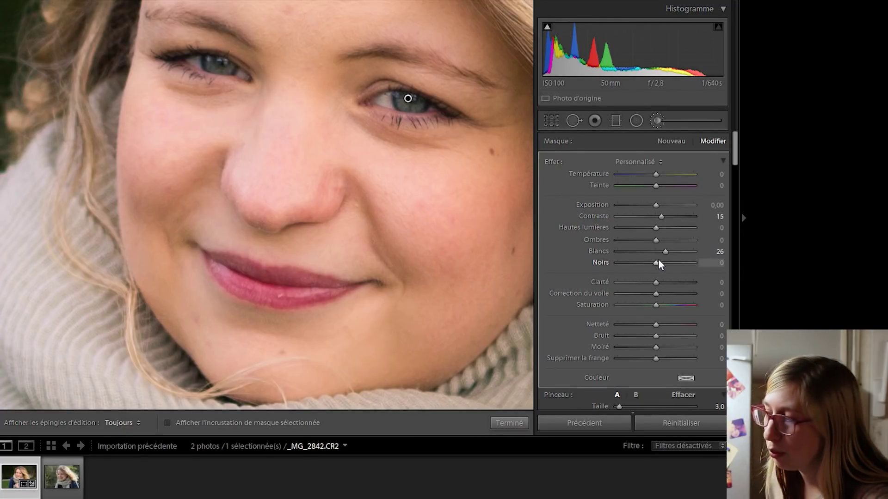
drag(658, 284, 662, 284)
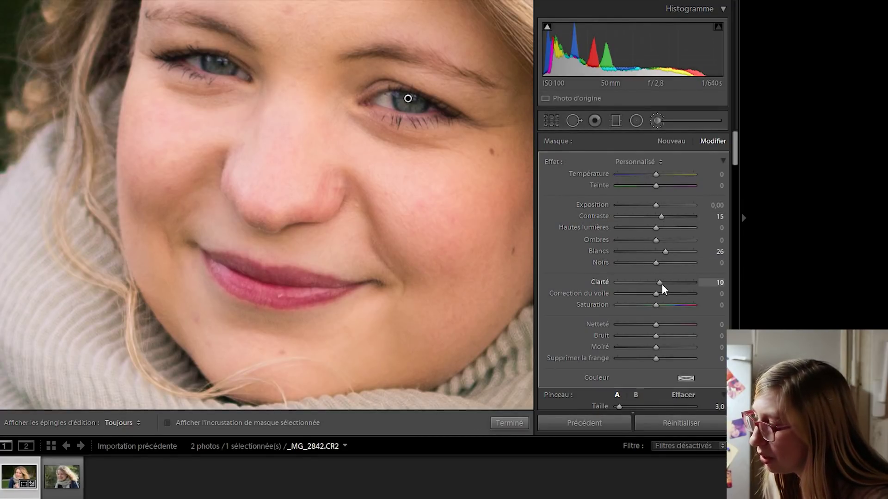
drag(656, 325, 660, 324)
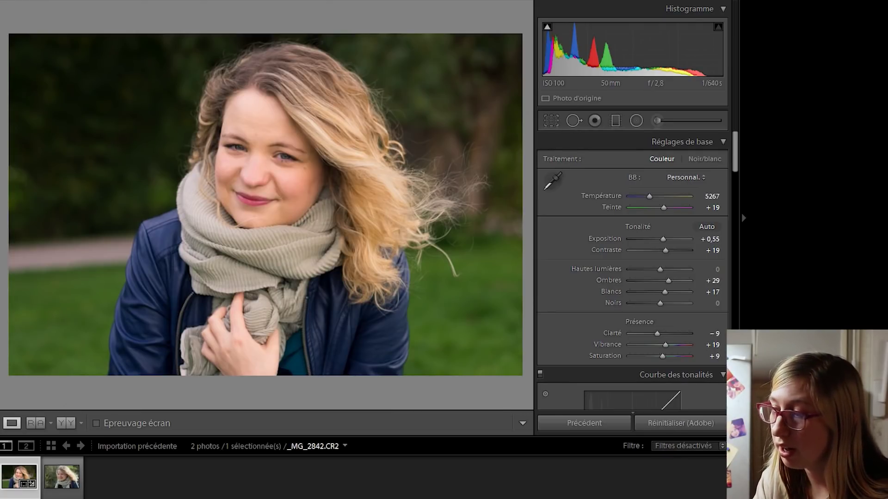
key(backslash)
key(backslash)
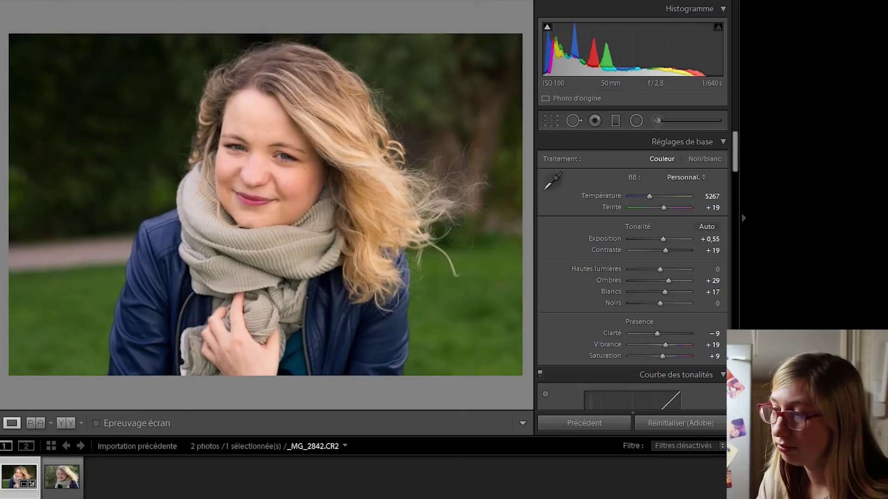